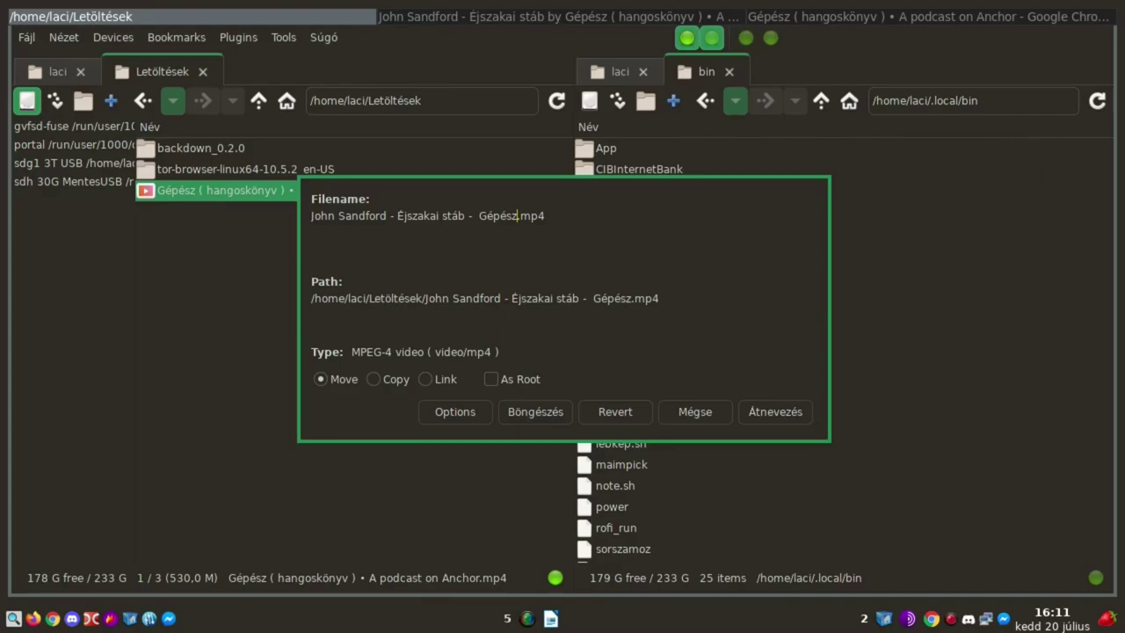
Rename the downloaded video to "John Sandford - Éjszakai stáb - Gépész.mp4" and open it in Audacity.
{"action": "left_click", "coordinate": [796, 412]}
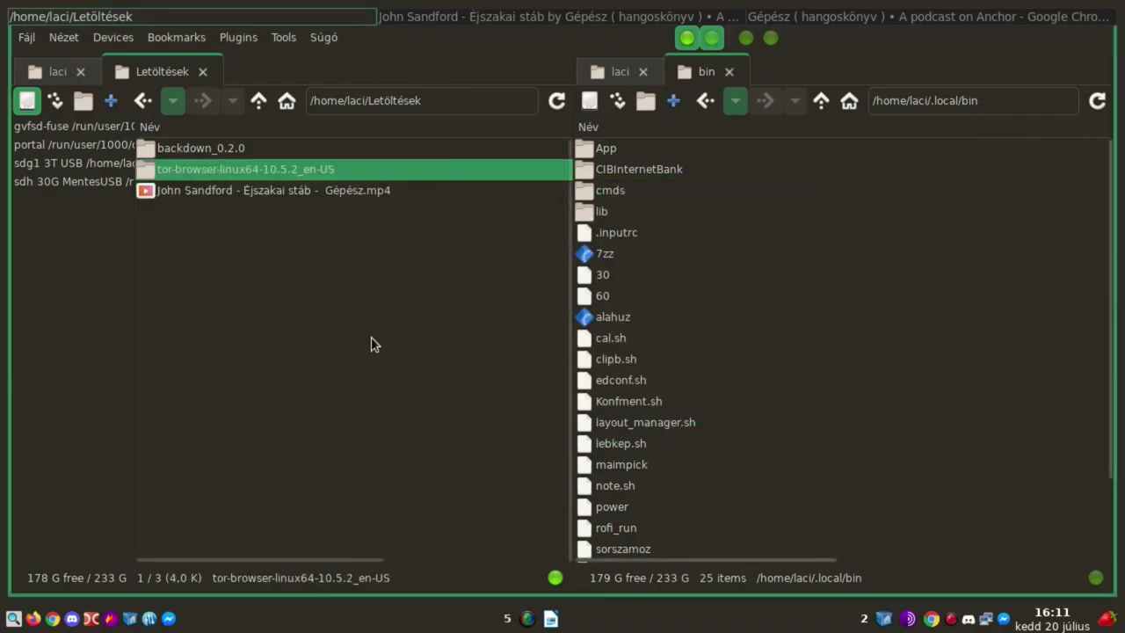
{"action": "right_click", "coordinate": [326, 194]}
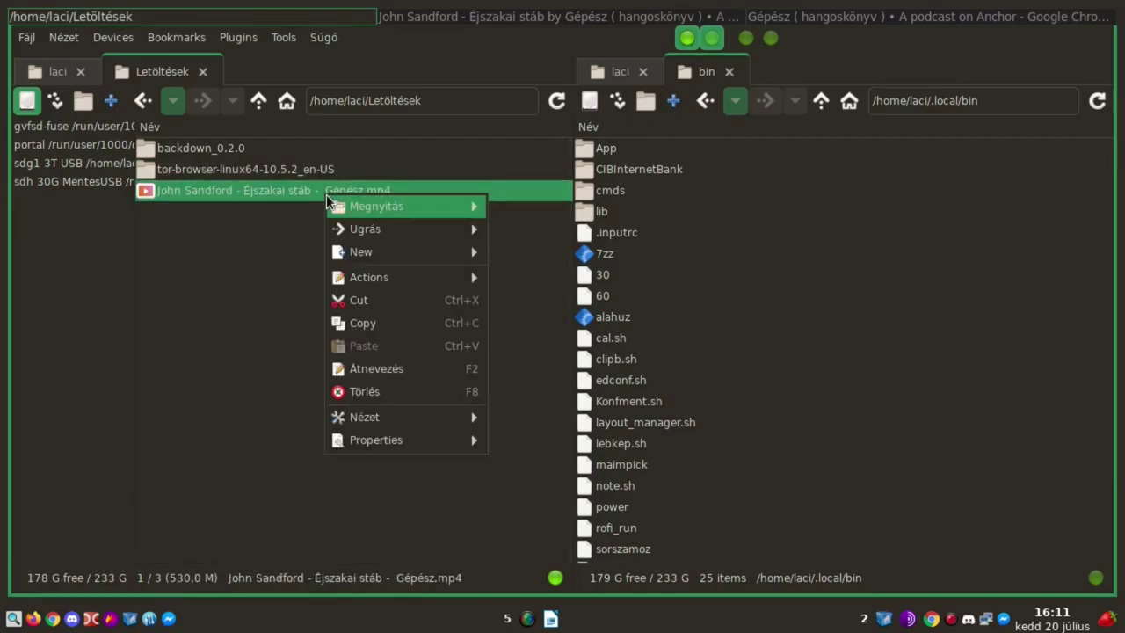
{"action": "mouse_move", "coordinate": [354, 199]}
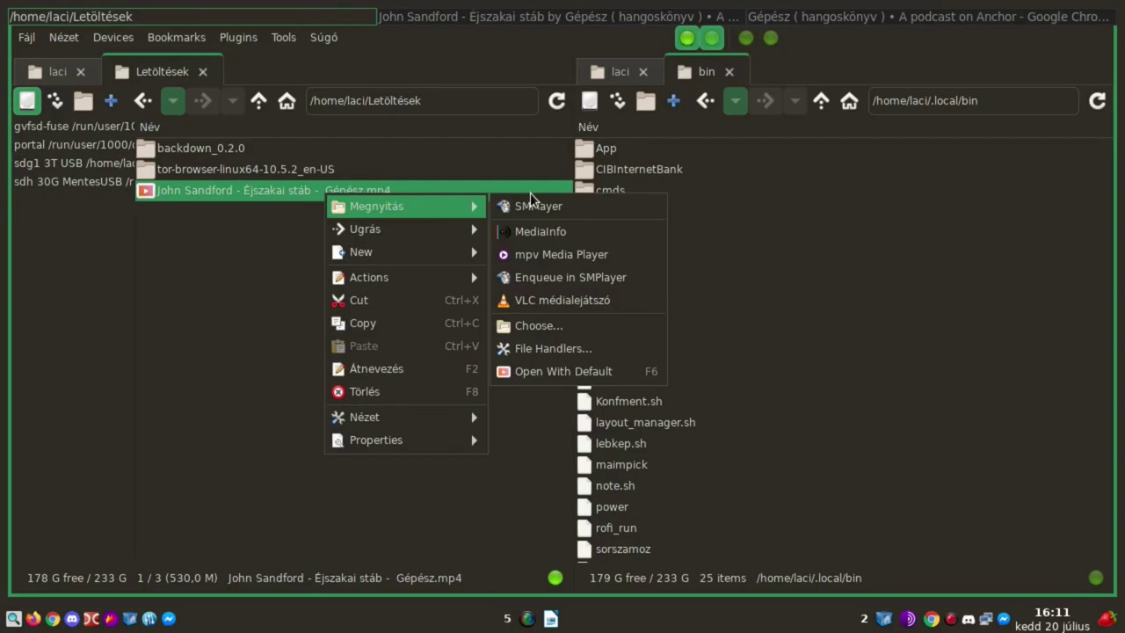
{"action": "left_click", "coordinate": [533, 325]}
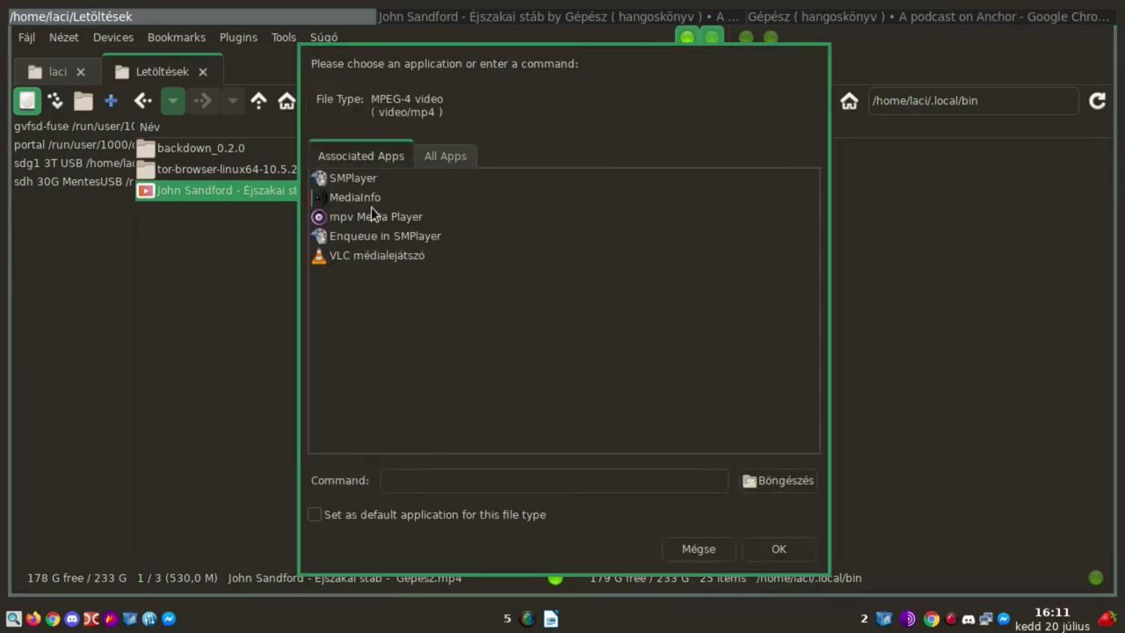
{"action": "left_click", "coordinate": [435, 166]}
{"action": "double_click", "coordinate": [390, 351]}
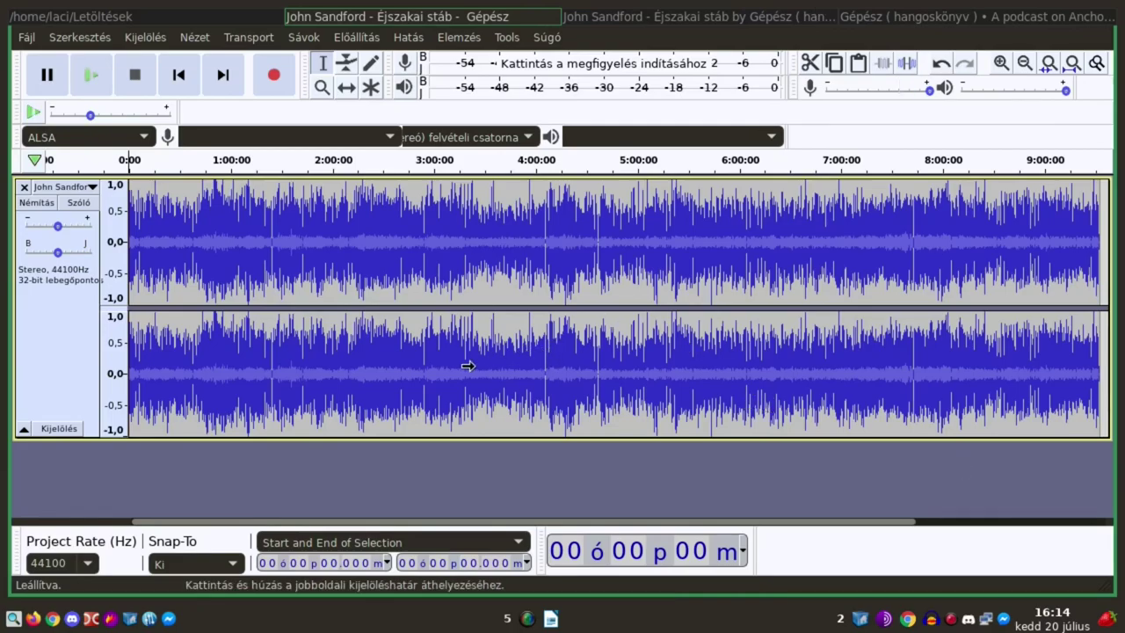
Examine the first minute of the track's waveform and place the cursor at the music block about 17 seconds in.
{"action": "scroll", "coordinate": [470, 356], "scroll_direction": "up", "scroll_amount": 6, "text": "ctrl"}
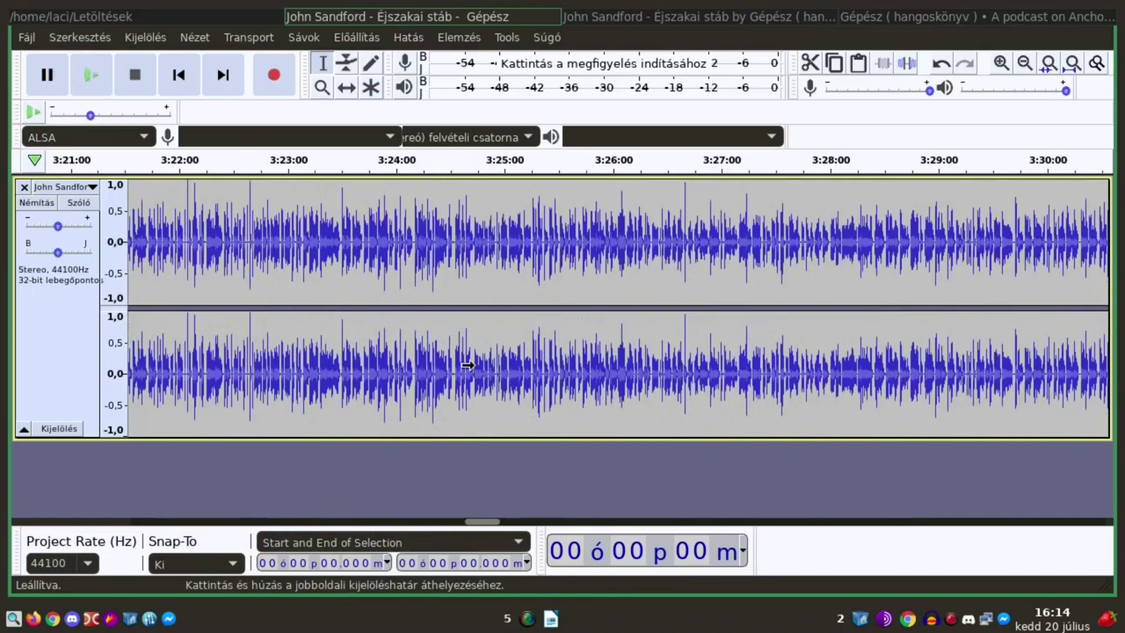
{"action": "left_click_drag", "start_coordinate": [467, 364], "coordinate": [476, 364]}
{"action": "left_click", "coordinate": [478, 365]}
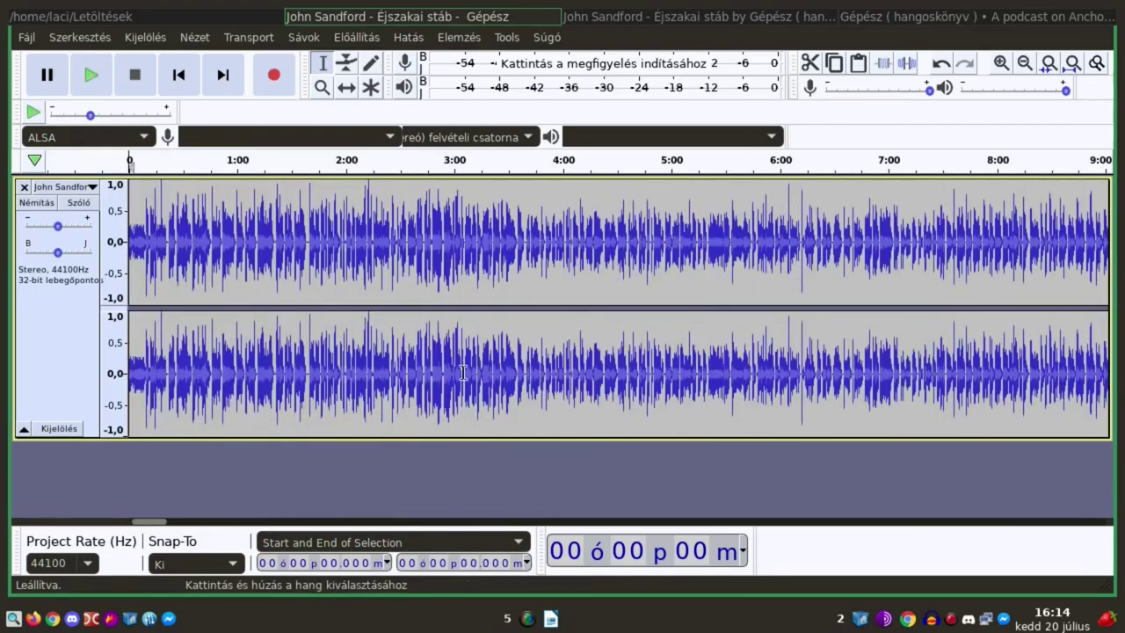
{"action": "scroll", "coordinate": [360, 360], "scroll_direction": "up", "scroll_amount": 3, "text": "ctrl"}
{"action": "key", "text": "Home"}
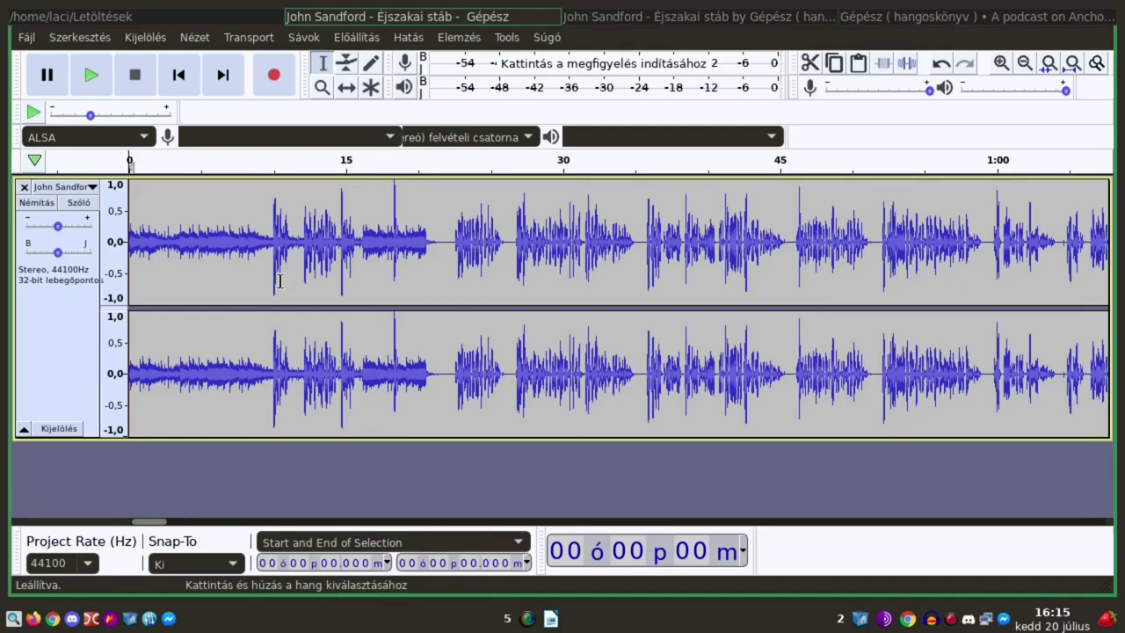
{"action": "left_click", "coordinate": [358, 237]}
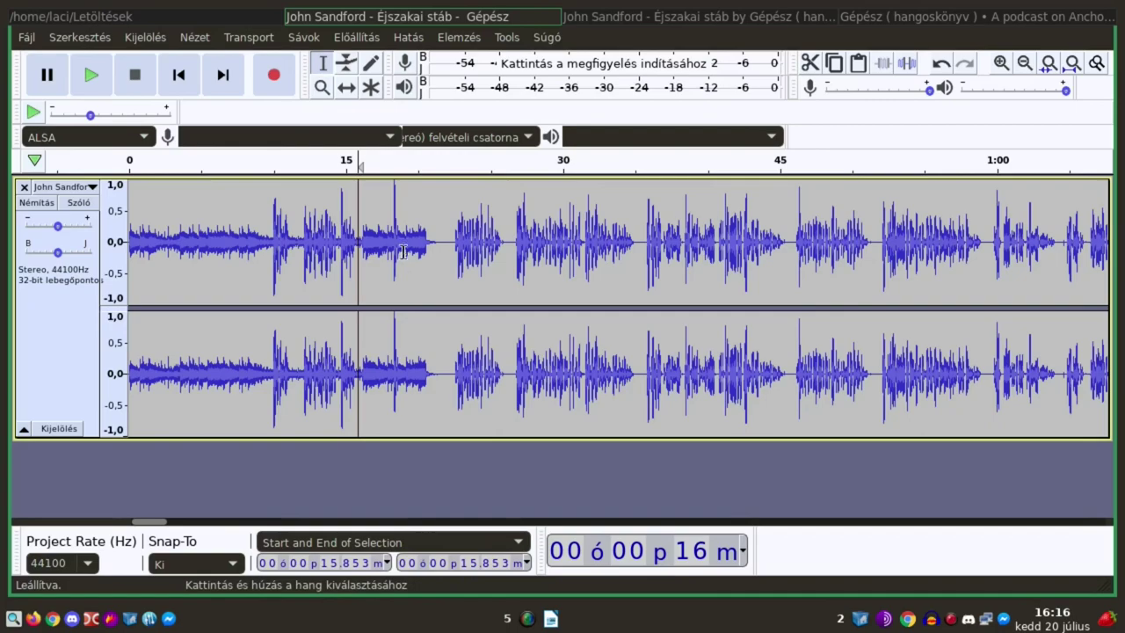
{"action": "key", "text": "ctrl+a"}
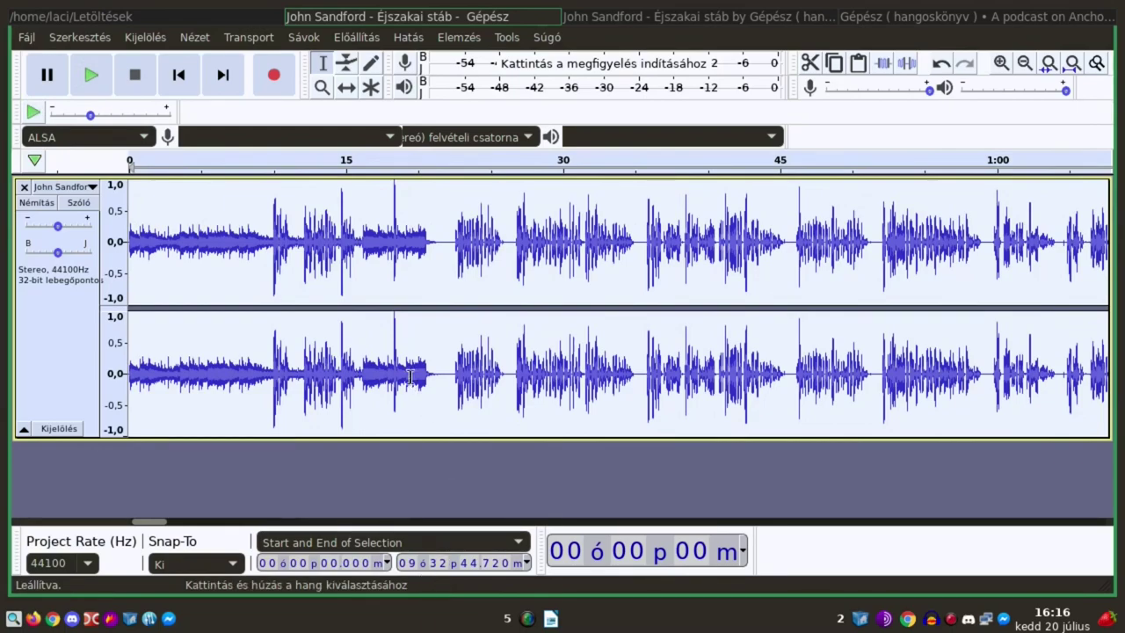
{"action": "left_click", "coordinate": [370, 262]}
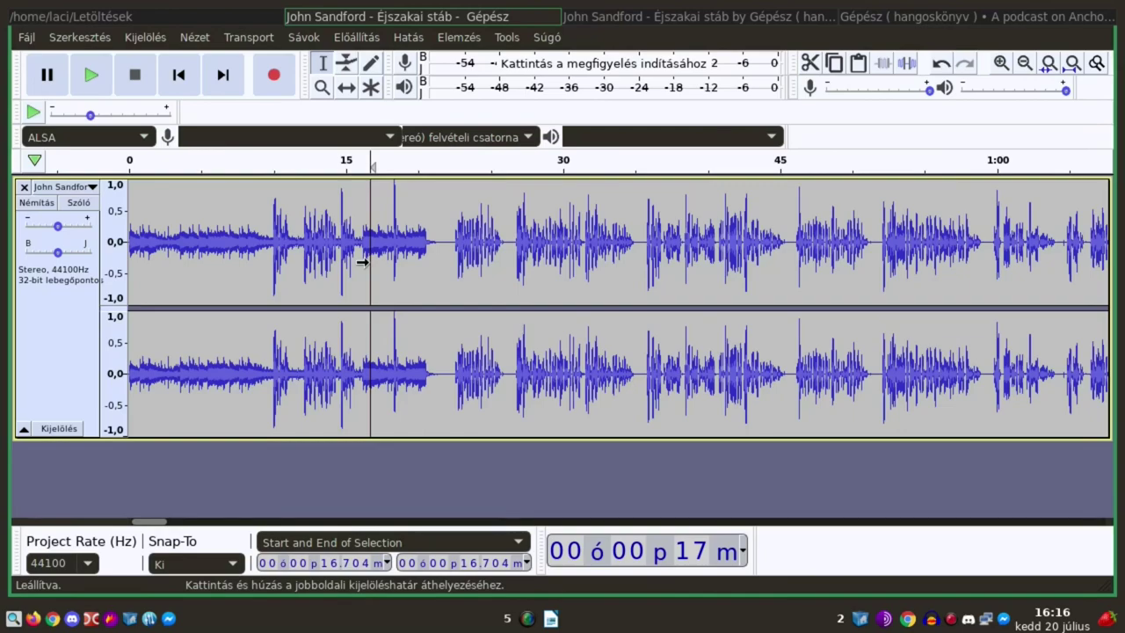
Search the waveform past the first minute for the next music block resembling the one before the opening narration.
{"action": "scroll", "coordinate": [362, 262], "scroll_direction": "right", "scroll_amount": 5}
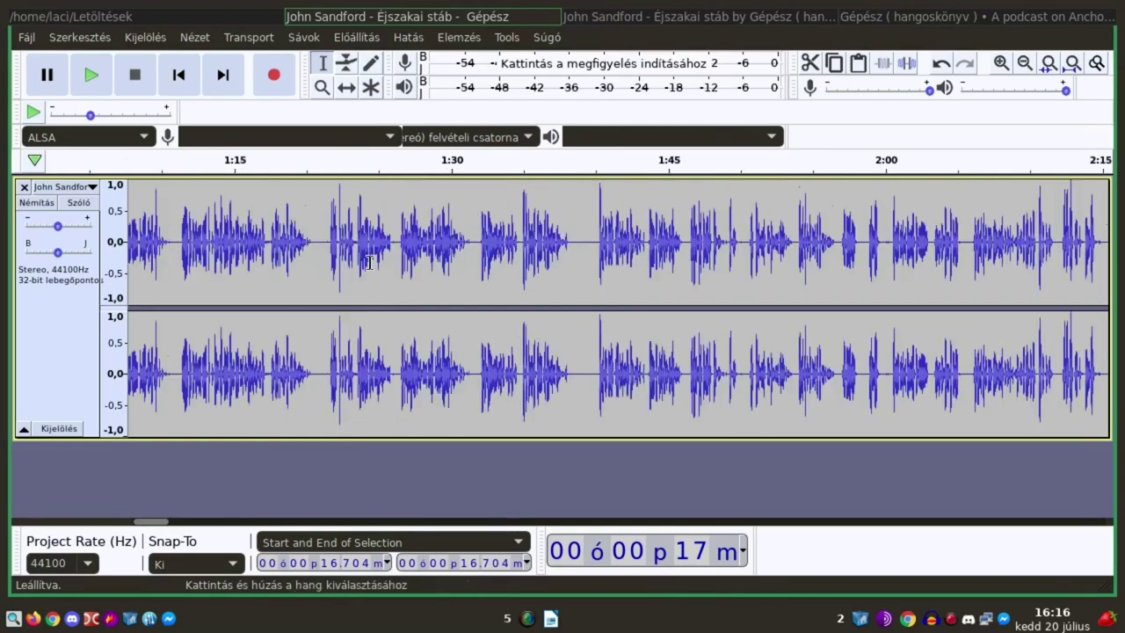
{"action": "scroll", "coordinate": [369, 262], "scroll_direction": "right", "scroll_amount": 5}
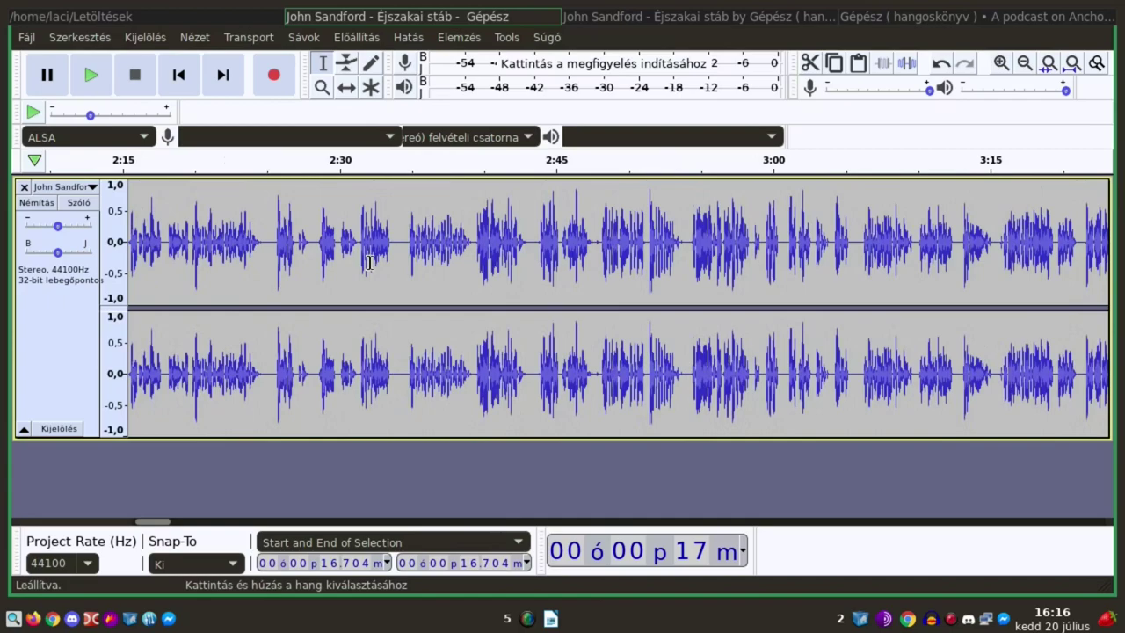
{"action": "scroll", "coordinate": [369, 262], "scroll_direction": "right", "scroll_amount": 5}
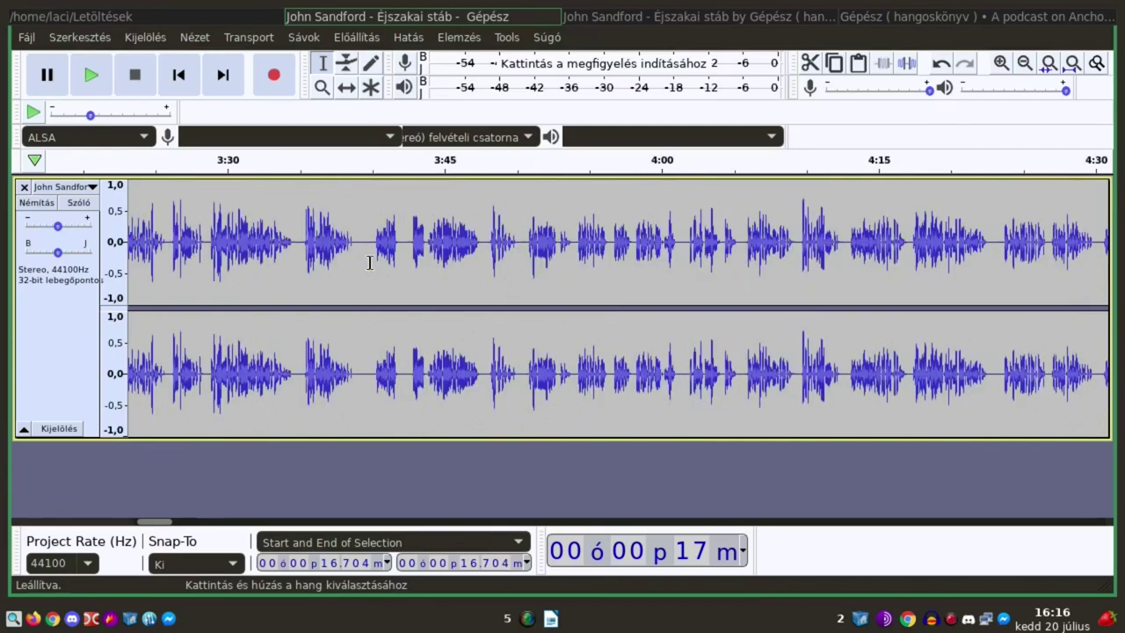
{"action": "scroll", "coordinate": [369, 262], "scroll_direction": "right", "scroll_amount": 5}
{"action": "scroll", "coordinate": [369, 262], "scroll_direction": "right", "scroll_amount": 5}
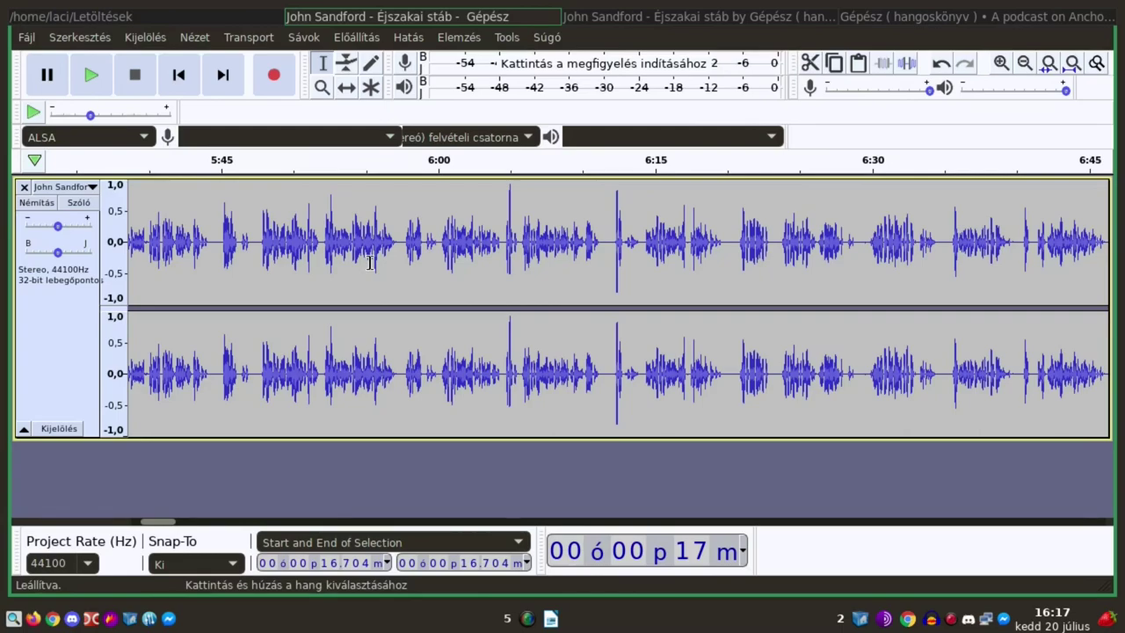
{"action": "scroll", "coordinate": [370, 262], "scroll_direction": "right", "scroll_amount": 5}
{"action": "scroll", "coordinate": [370, 262], "scroll_direction": "right", "scroll_amount": 5}
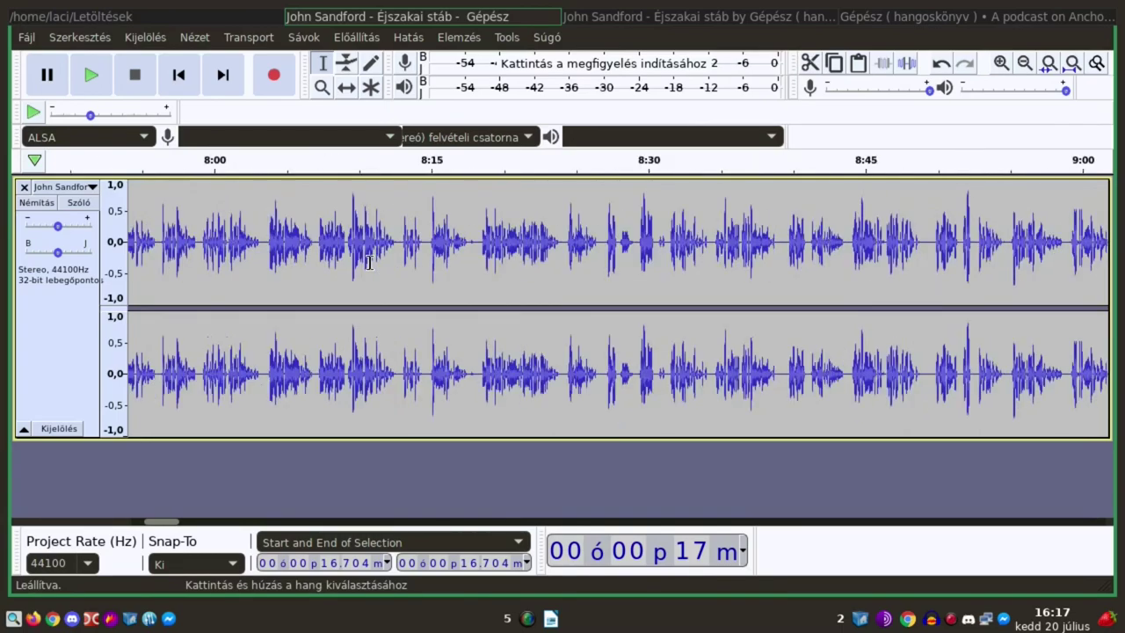
{"action": "scroll", "coordinate": [370, 261], "scroll_direction": "right", "scroll_amount": 5}
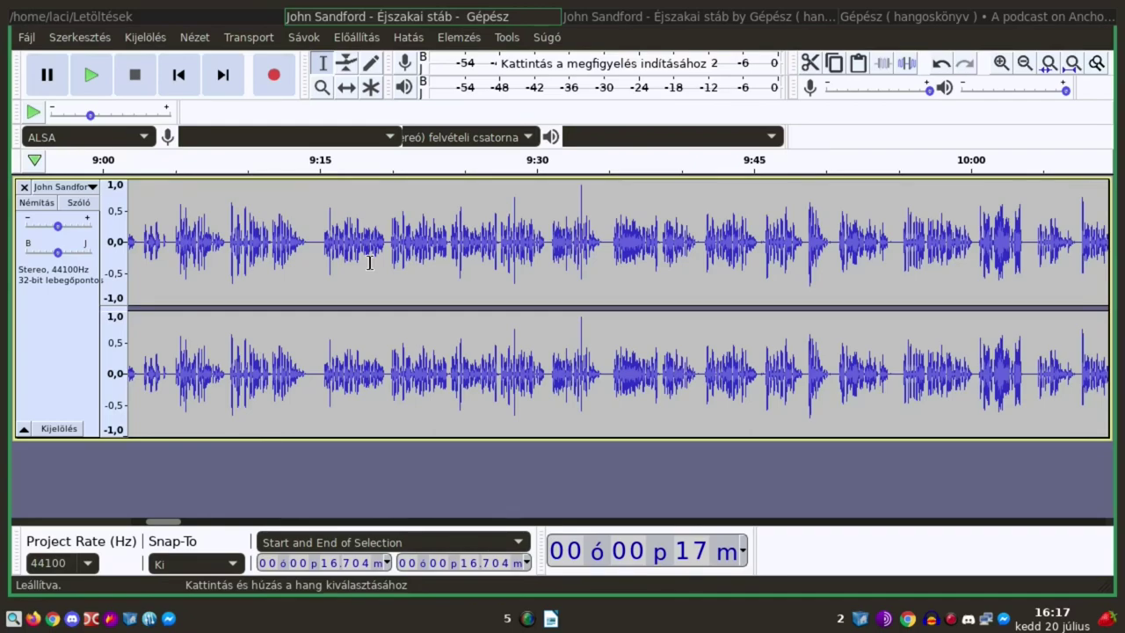
{"action": "scroll", "coordinate": [370, 263], "scroll_direction": "right", "scroll_amount": 5}
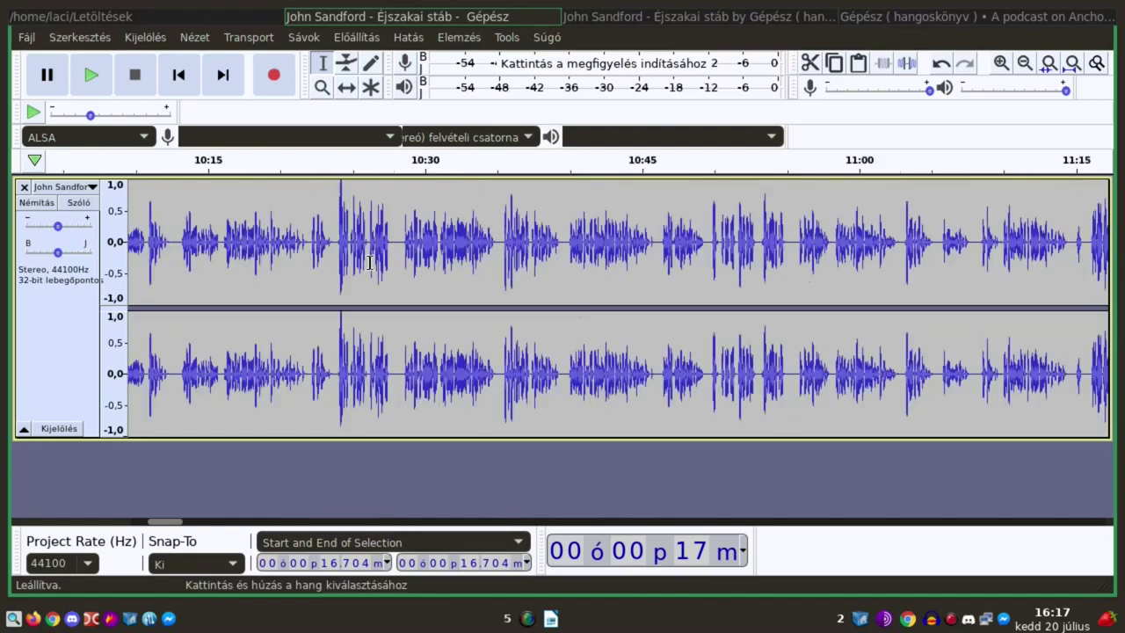
{"action": "scroll", "coordinate": [370, 263], "scroll_direction": "right", "scroll_amount": 5}
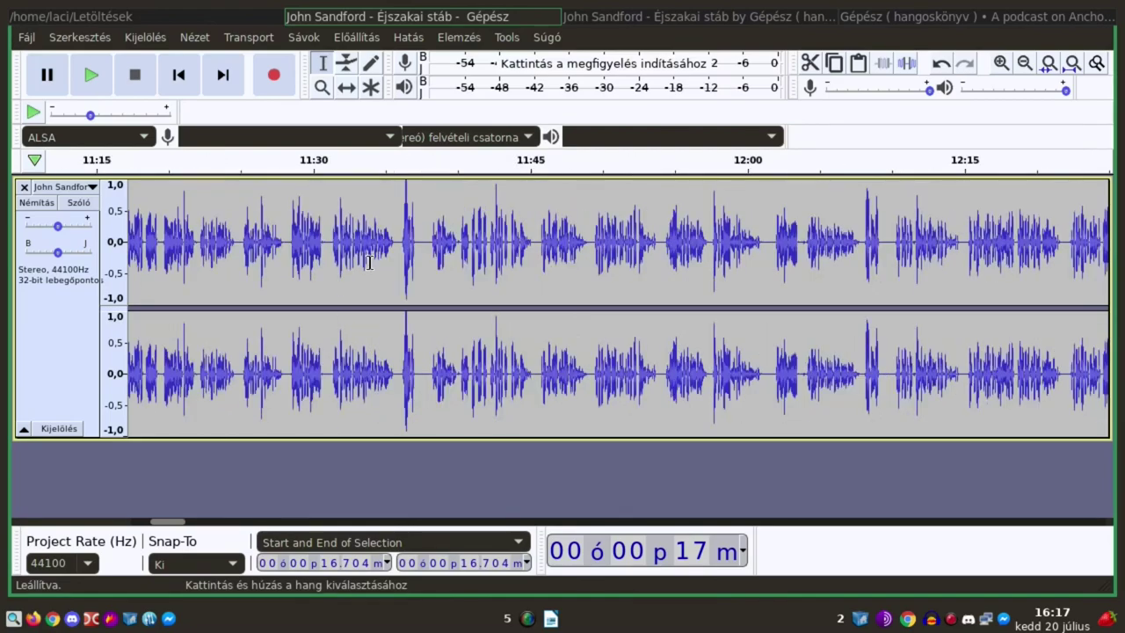
{"action": "scroll", "coordinate": [370, 263], "scroll_direction": "right", "scroll_amount": 5}
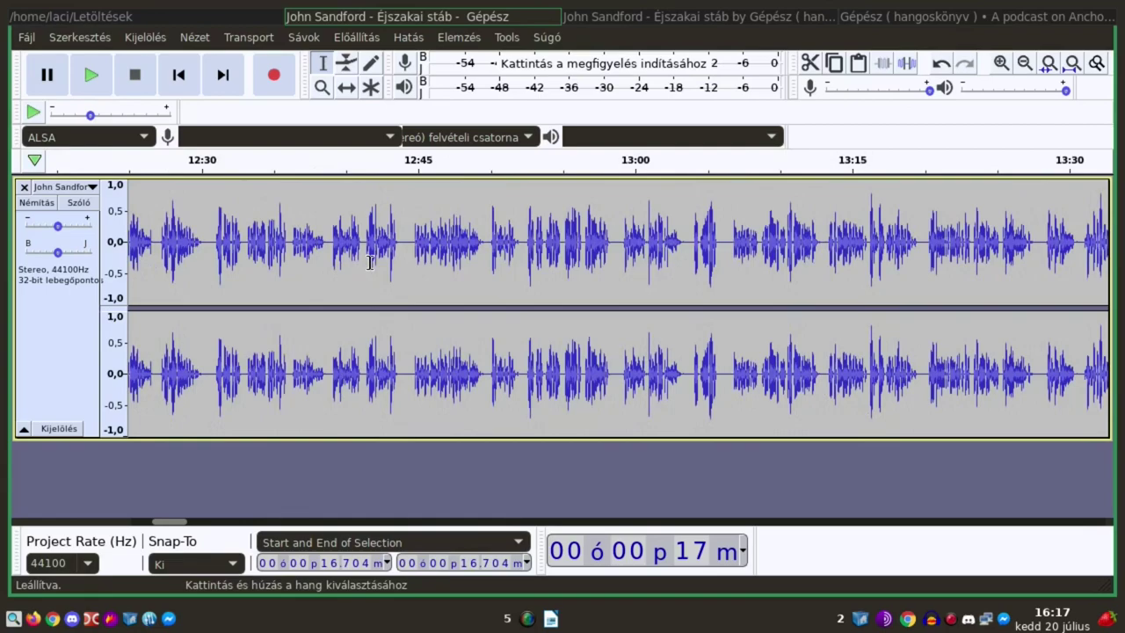
{"action": "scroll", "coordinate": [370, 262], "scroll_direction": "right", "scroll_amount": 9}
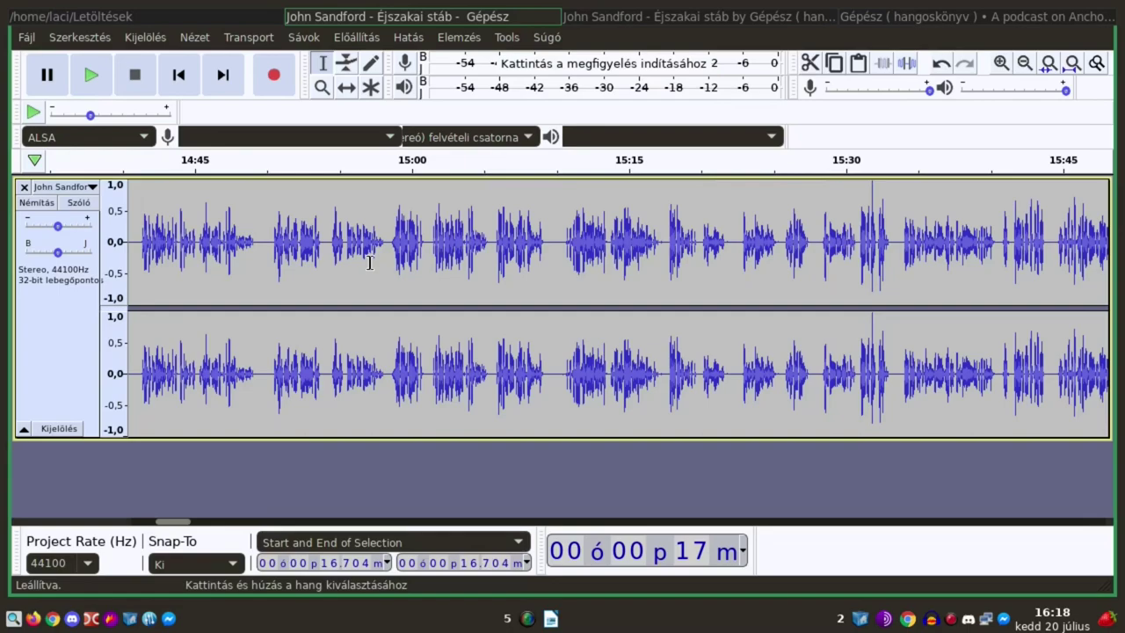
{"action": "scroll", "coordinate": [369, 263], "scroll_direction": "right", "scroll_amount": 5}
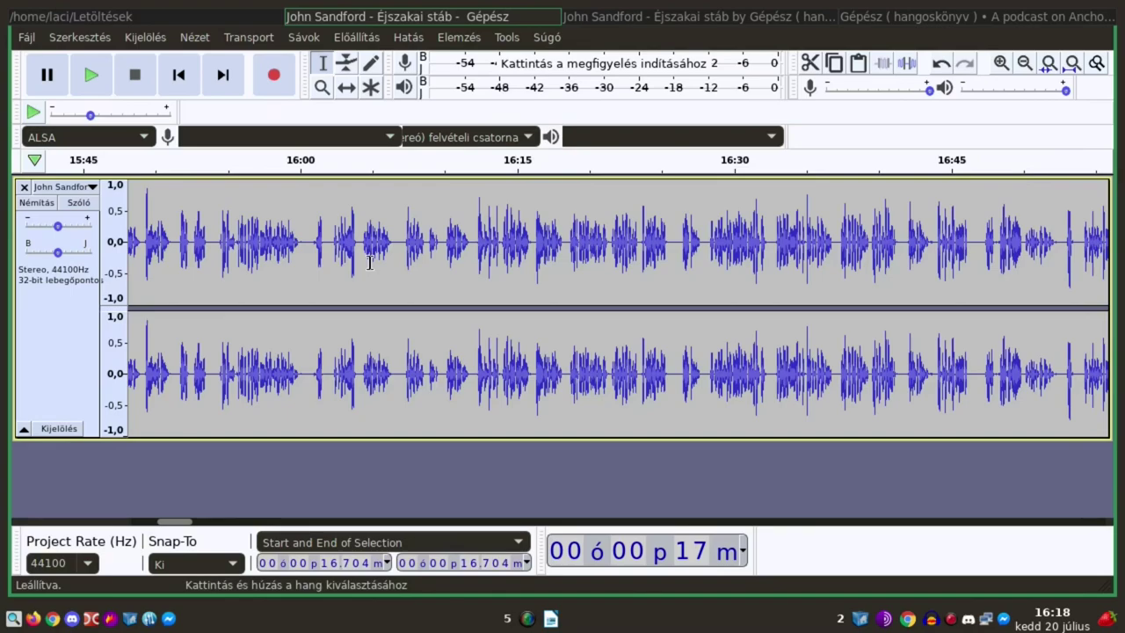
{"action": "scroll", "coordinate": [369, 263], "scroll_direction": "right", "scroll_amount": 6}
{"action": "scroll", "coordinate": [369, 263], "scroll_direction": "right", "scroll_amount": 5}
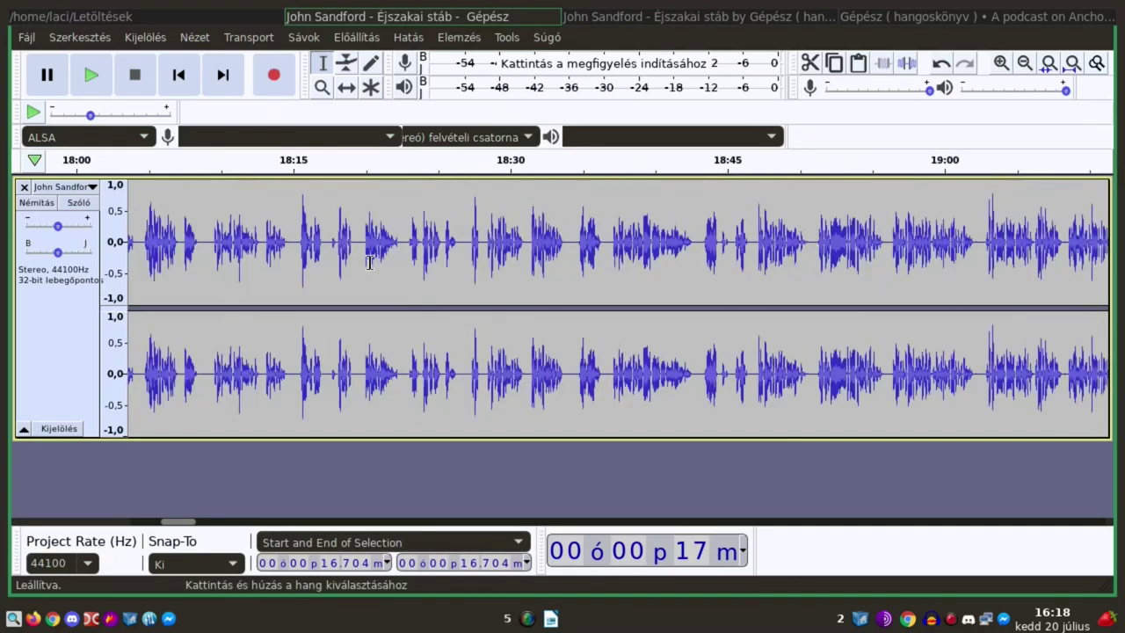
{"action": "scroll", "coordinate": [370, 263], "scroll_direction": "right", "scroll_amount": 6}
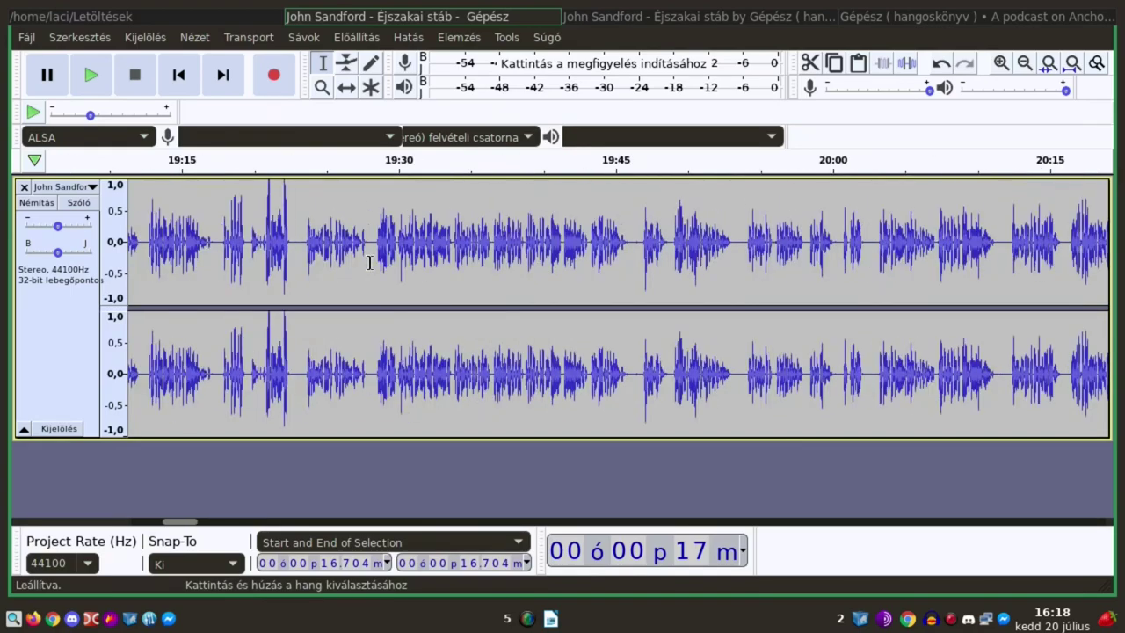
{"action": "scroll", "coordinate": [369, 263], "scroll_direction": "right", "scroll_amount": 11}
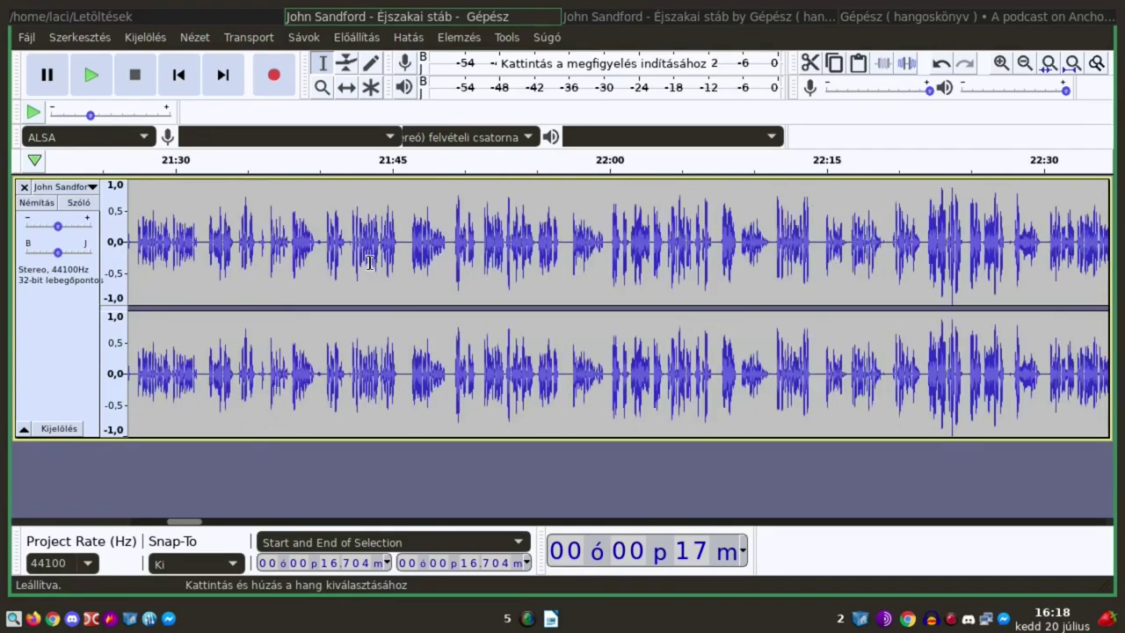
{"action": "scroll", "coordinate": [369, 262], "scroll_direction": "right", "scroll_amount": 6}
{"action": "scroll", "coordinate": [369, 263], "scroll_direction": "right", "scroll_amount": 6}
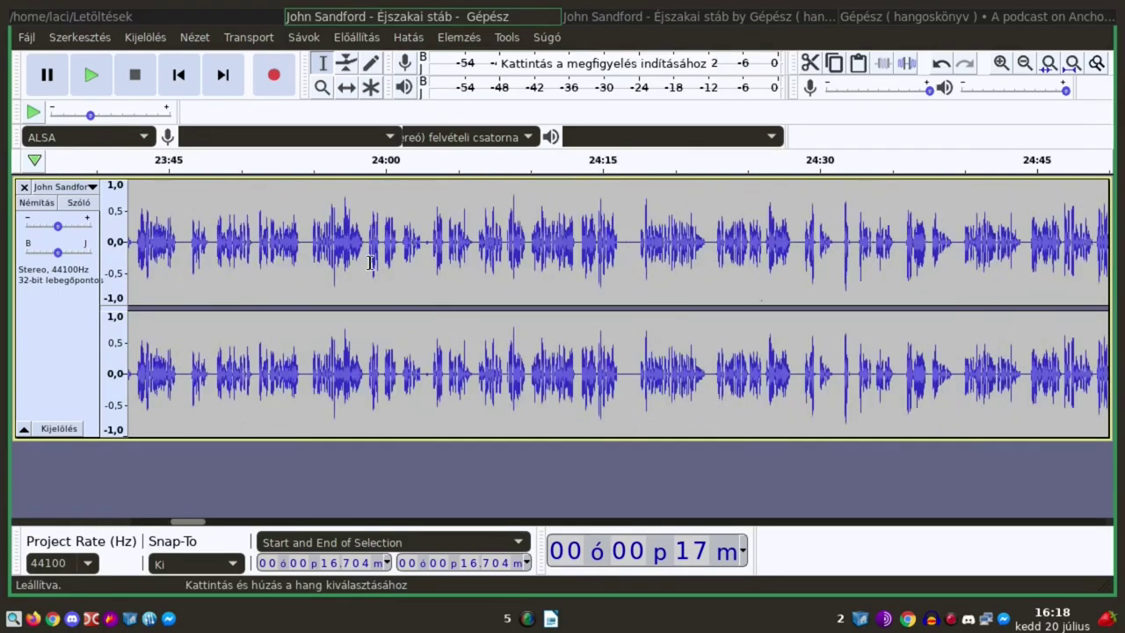
{"action": "scroll", "coordinate": [369, 263], "scroll_direction": "right", "scroll_amount": 11}
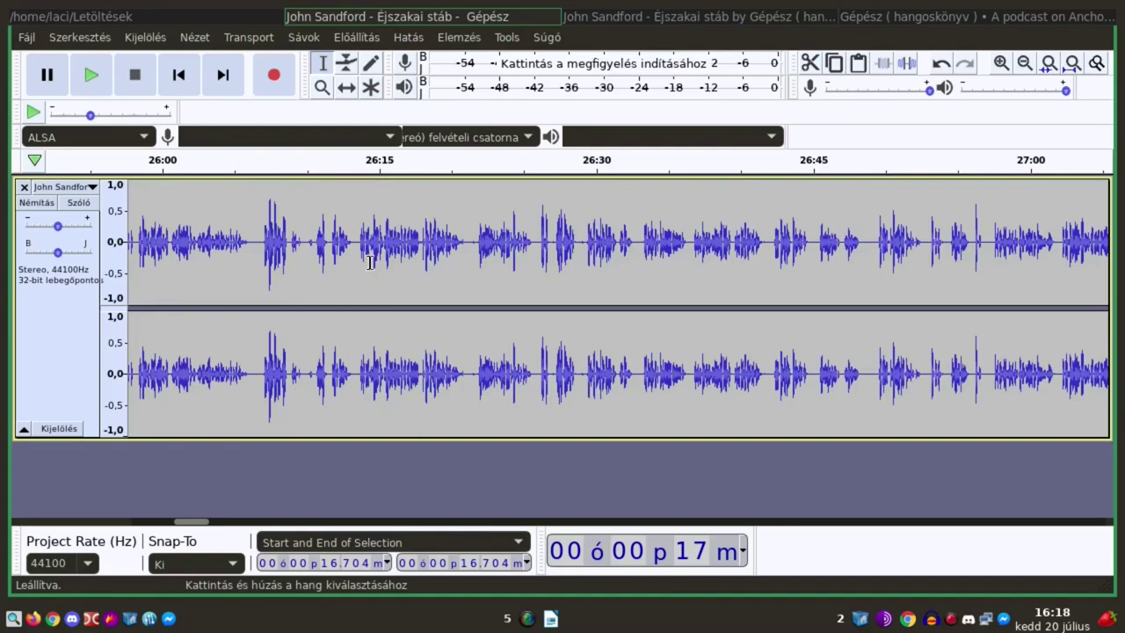
{"action": "scroll", "coordinate": [369, 262], "scroll_direction": "right", "scroll_amount": 12}
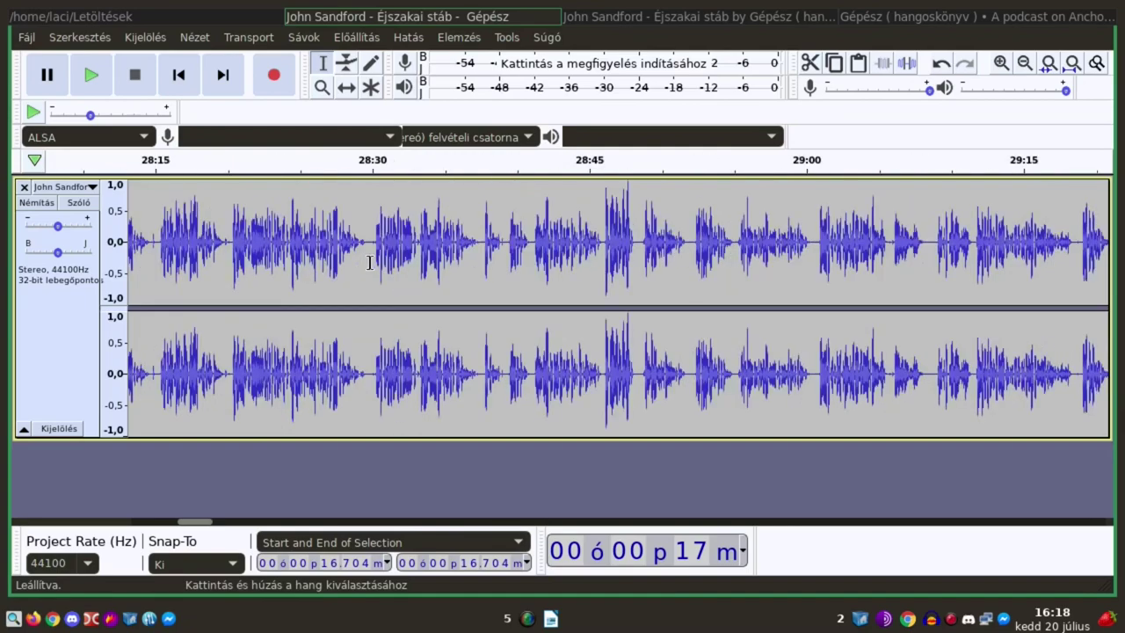
{"action": "scroll", "coordinate": [369, 262], "scroll_direction": "right", "scroll_amount": 17}
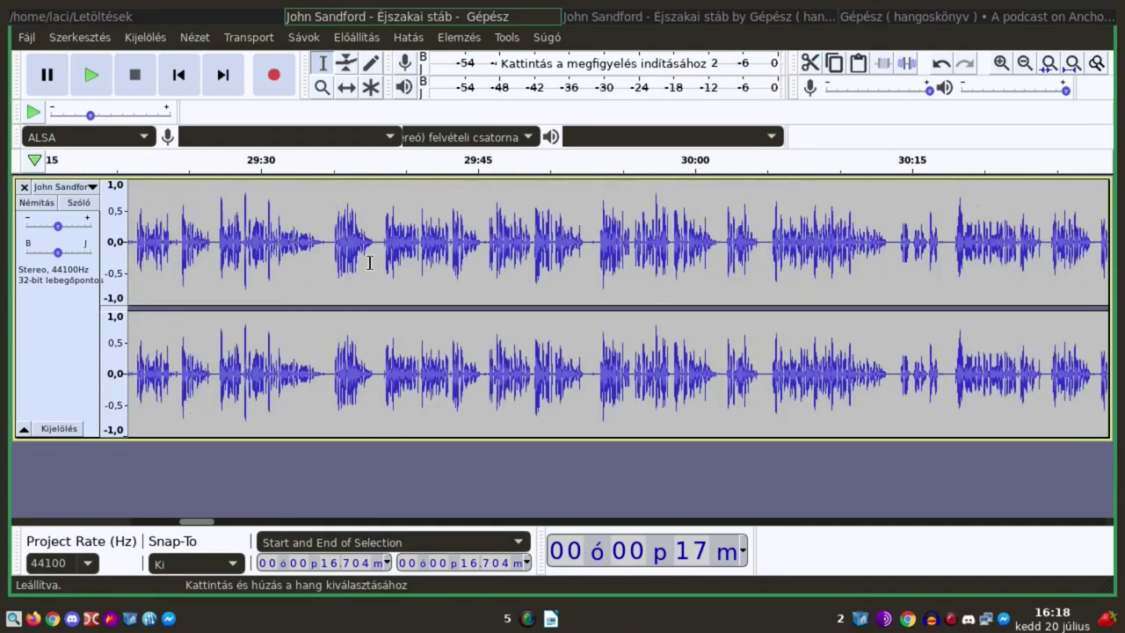
{"action": "scroll", "coordinate": [369, 262], "scroll_direction": "right", "scroll_amount": 12}
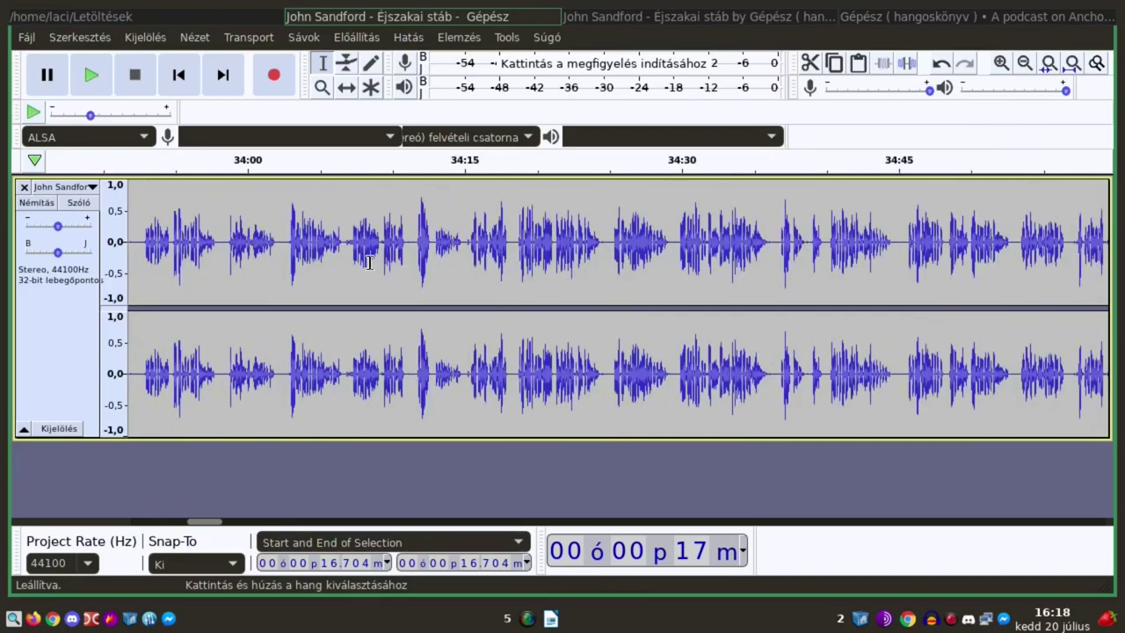
{"action": "scroll", "coordinate": [370, 263], "scroll_direction": "right", "scroll_amount": 5}
{"action": "scroll", "coordinate": [370, 263], "scroll_direction": "right", "scroll_amount": 17}
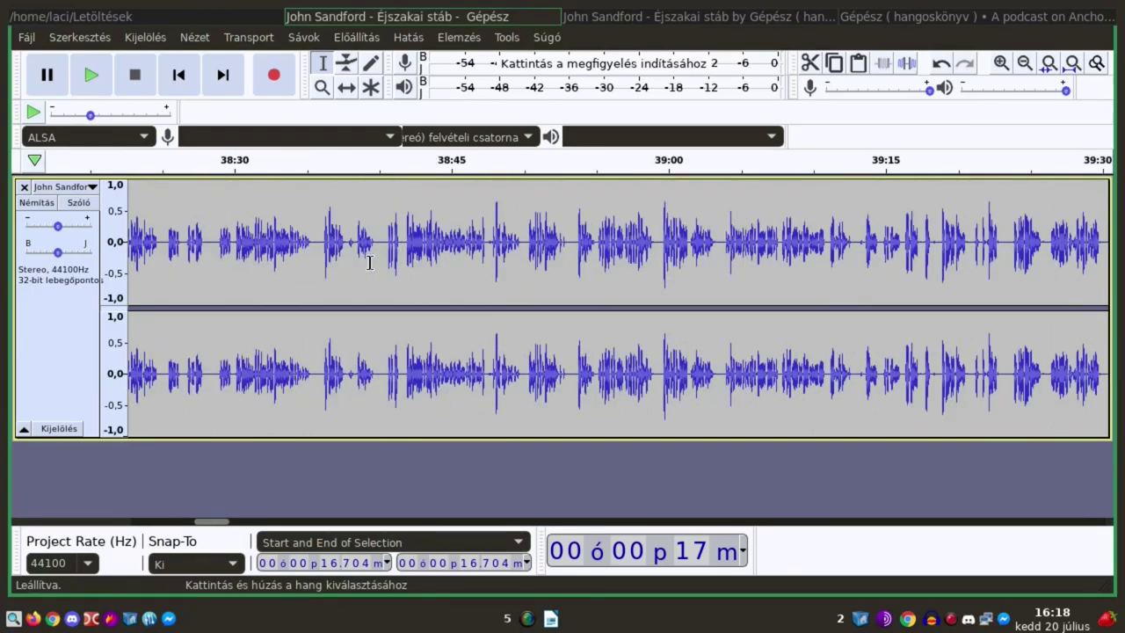
{"action": "scroll", "coordinate": [370, 262], "scroll_direction": "right", "scroll_amount": 6}
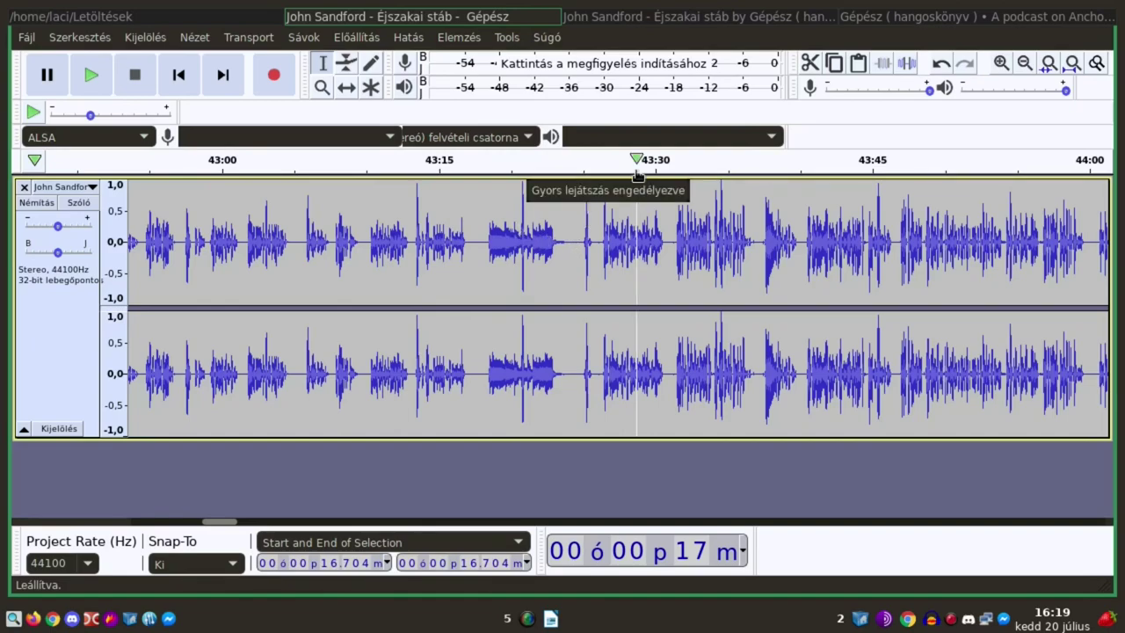
Place the cursor at about 43:18, just before the music block, and play a few seconds to check it.
{"action": "left_click", "coordinate": [479, 239]}
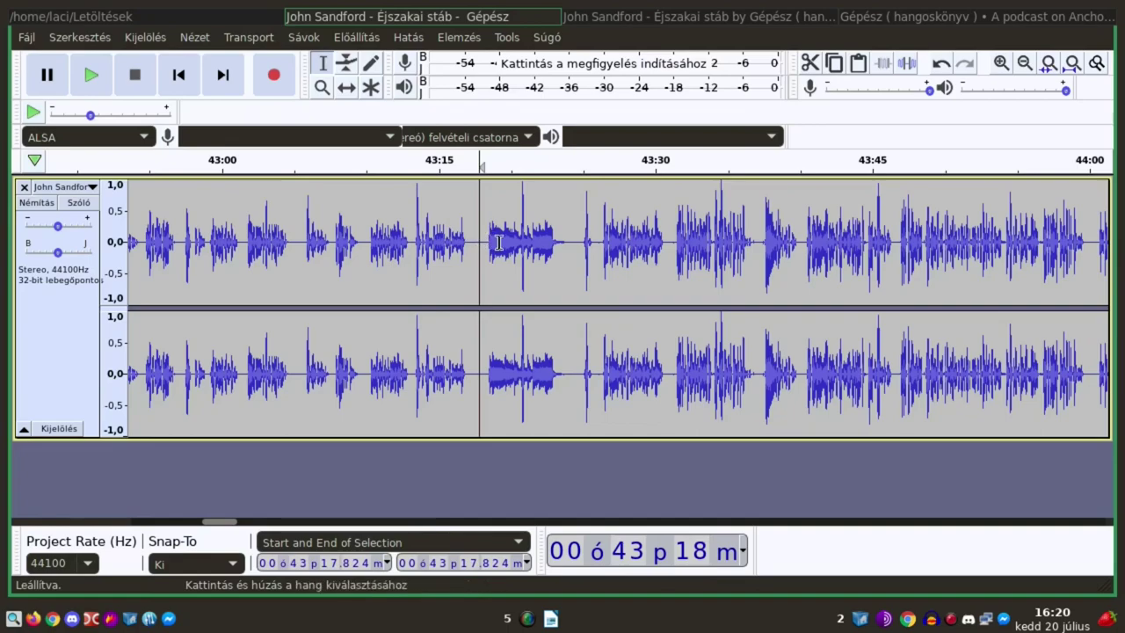
{"action": "key", "text": "space"}
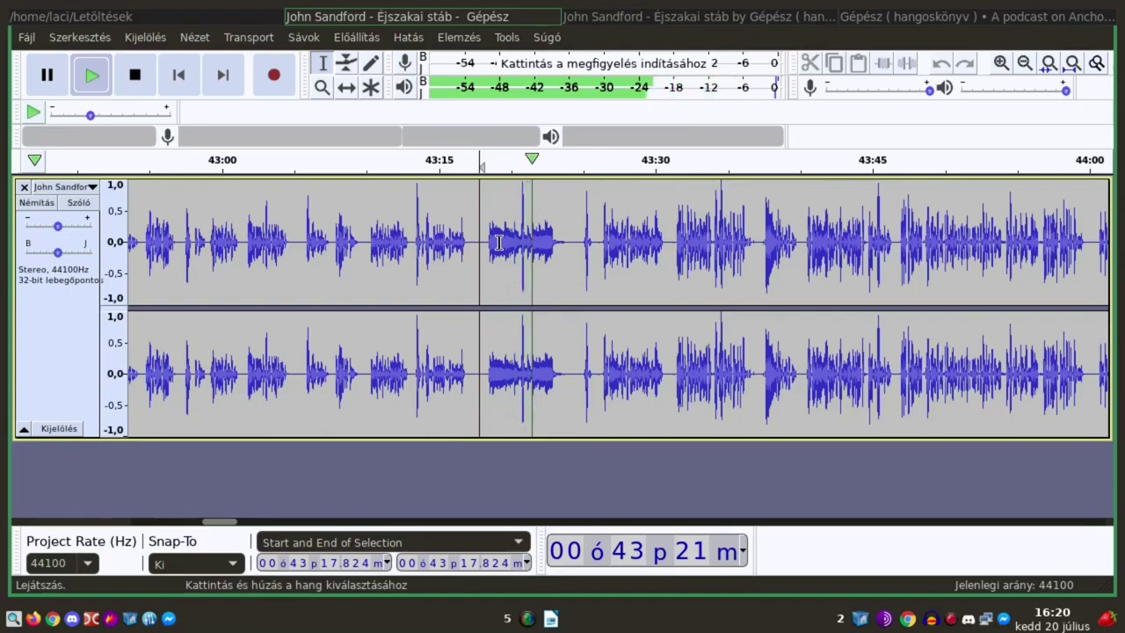
{"action": "key", "text": "space"}
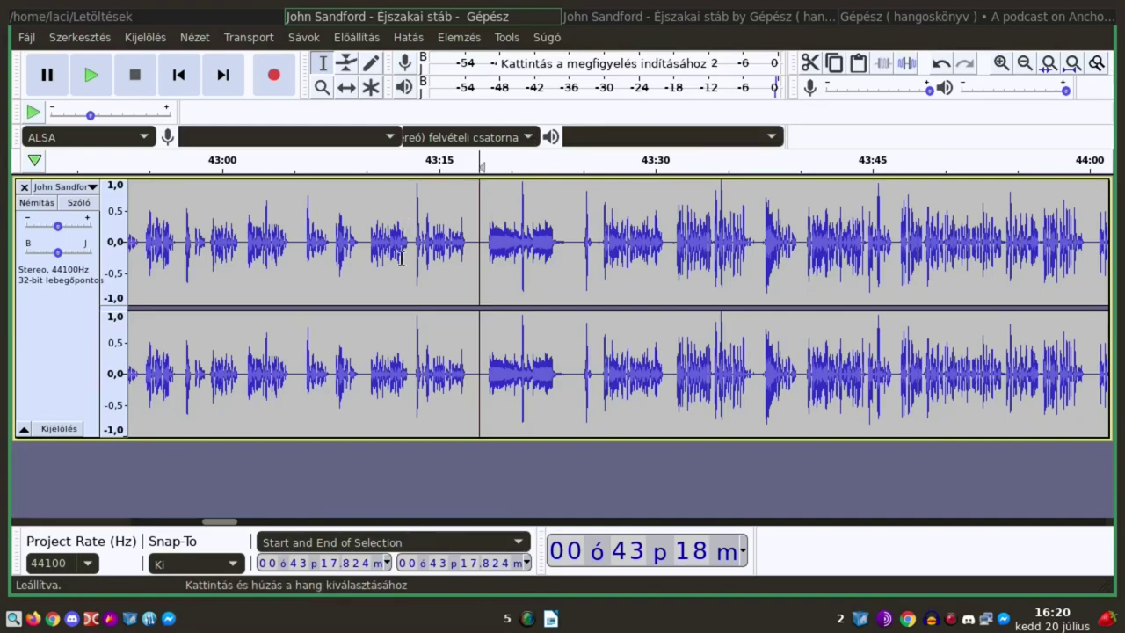
Move the cursor to 43:17.702, just before the music block, and select the audio from the track's start up to it.
{"action": "left_click", "coordinate": [482, 240]}
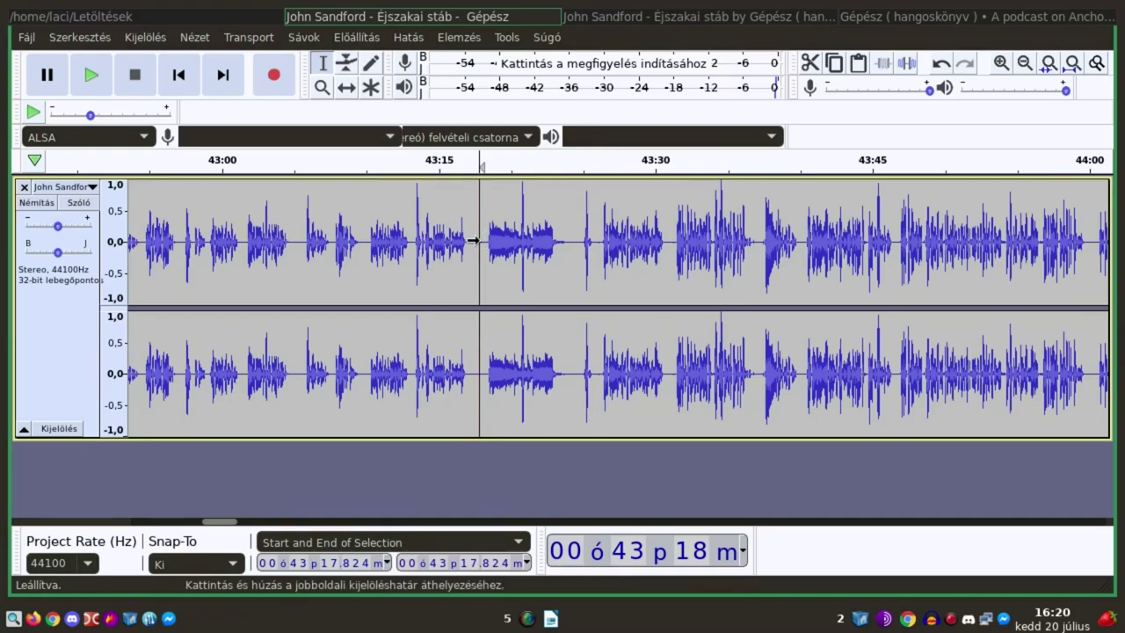
{"action": "left_click", "coordinate": [478, 240]}
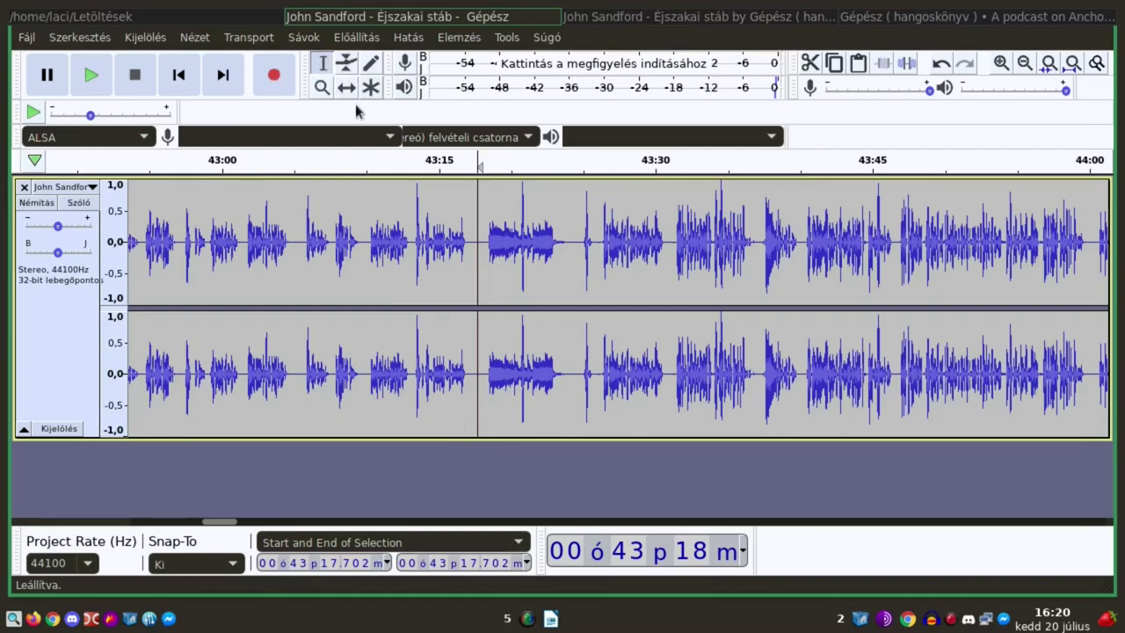
{"action": "key", "text": "shift"}
{"action": "key", "text": "shift+Home"}
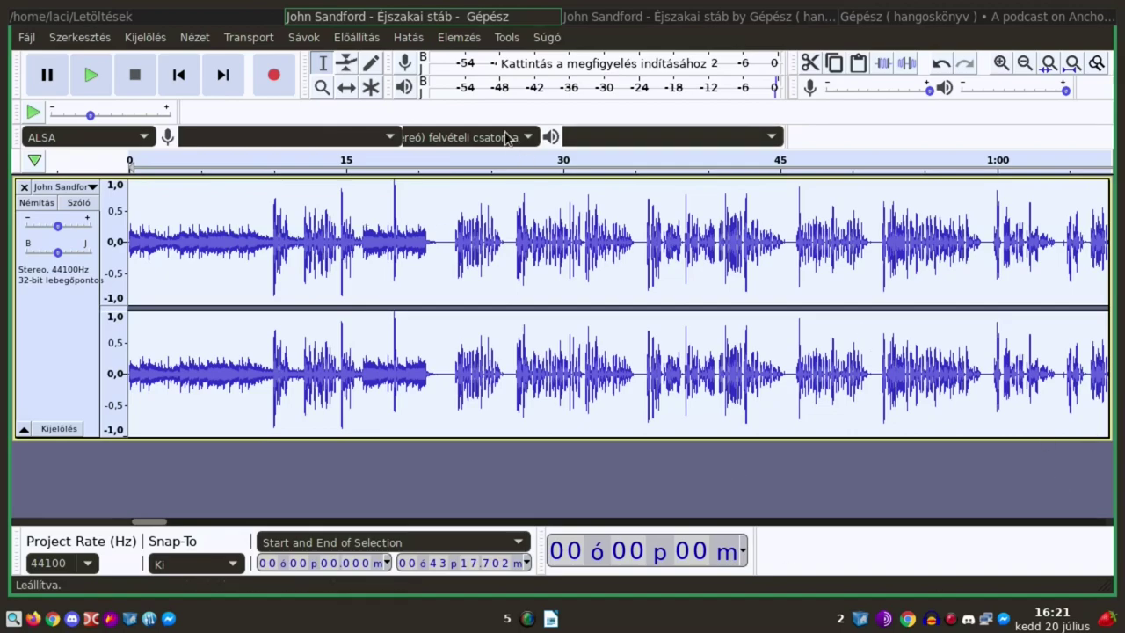
Export the selected audio to the Munka folder as MP3 "John Sandford - Éjszakai stáb - Gépész 001.mp3", using variable 220-260 kbps quality and Gyors speed.
{"action": "left_click", "coordinate": [24, 38]}
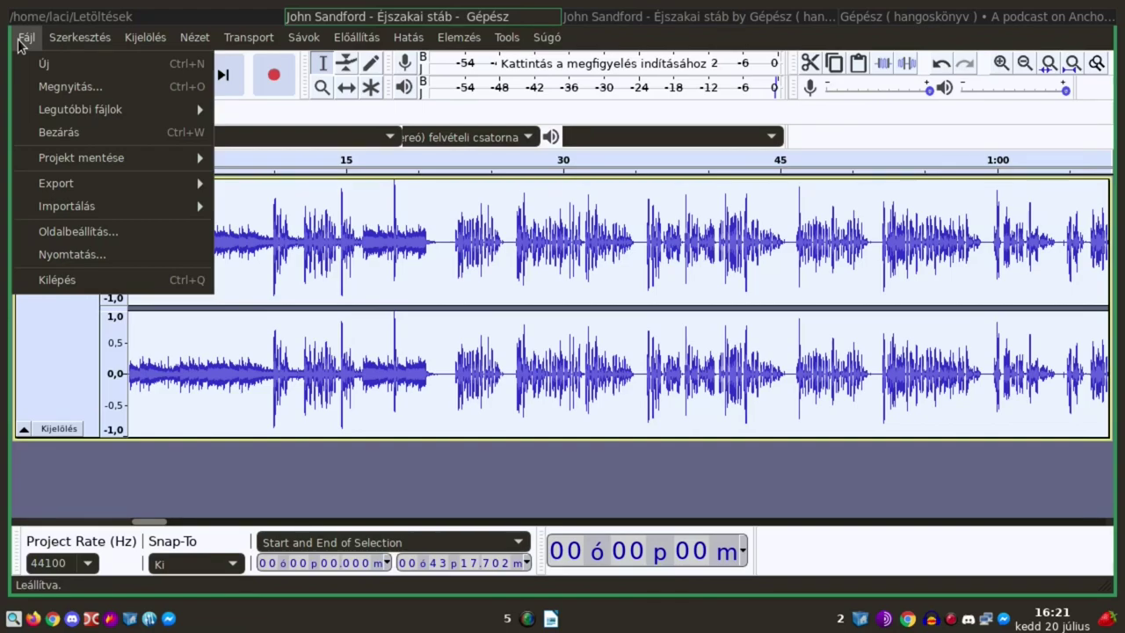
{"action": "mouse_move", "coordinate": [89, 184]}
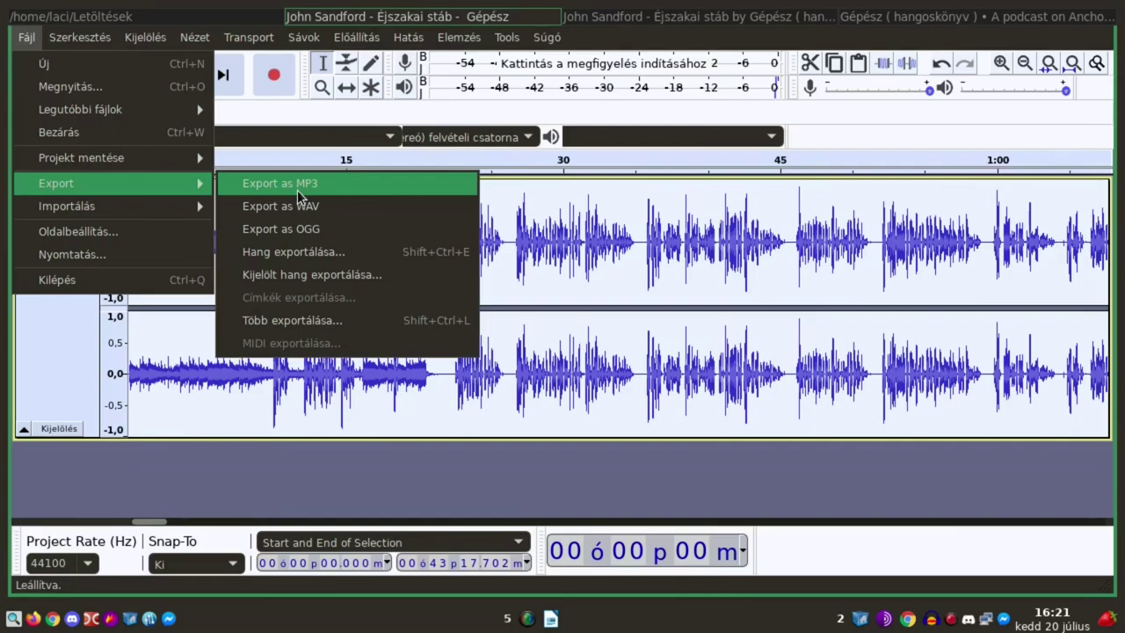
{"action": "left_click", "coordinate": [301, 275]}
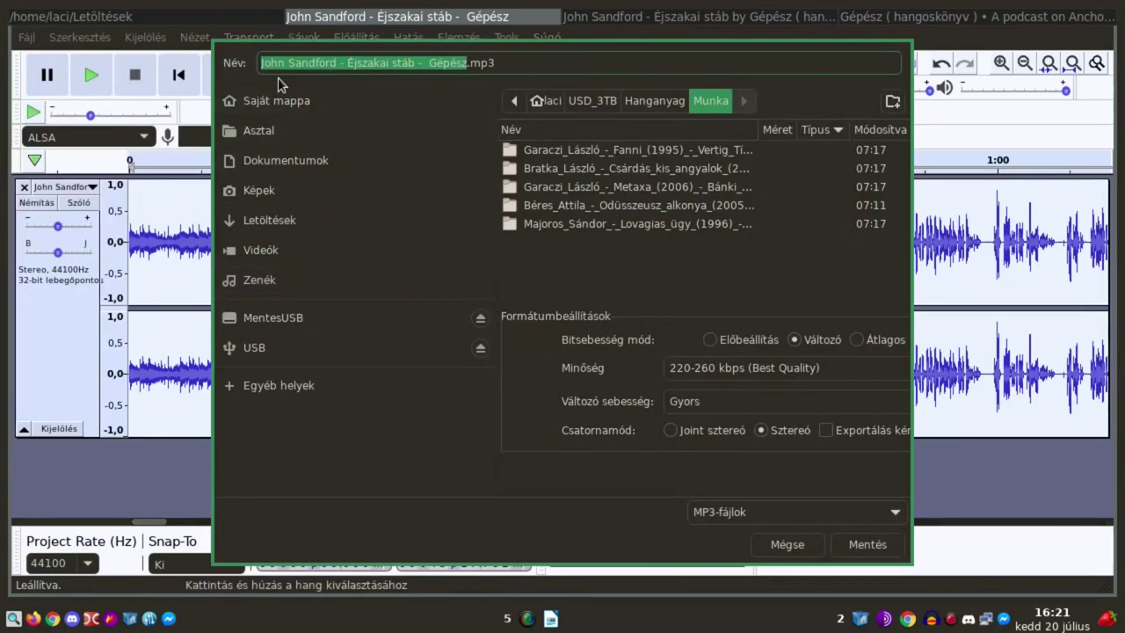
{"action": "left_click", "coordinate": [465, 69]}
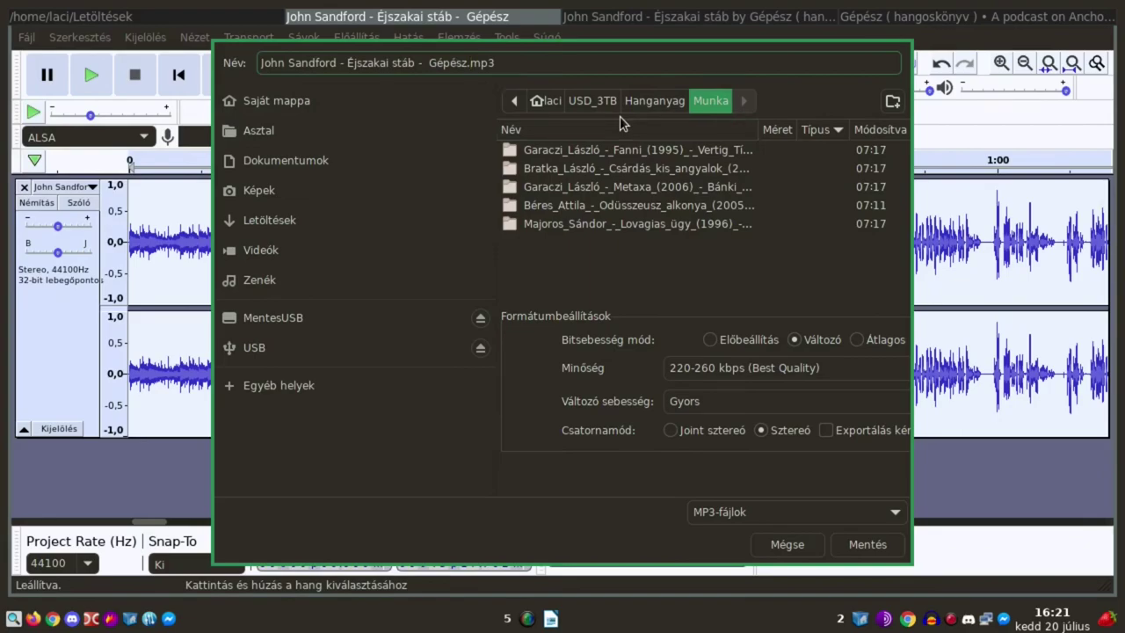
{"action": "type", "text": "001"}
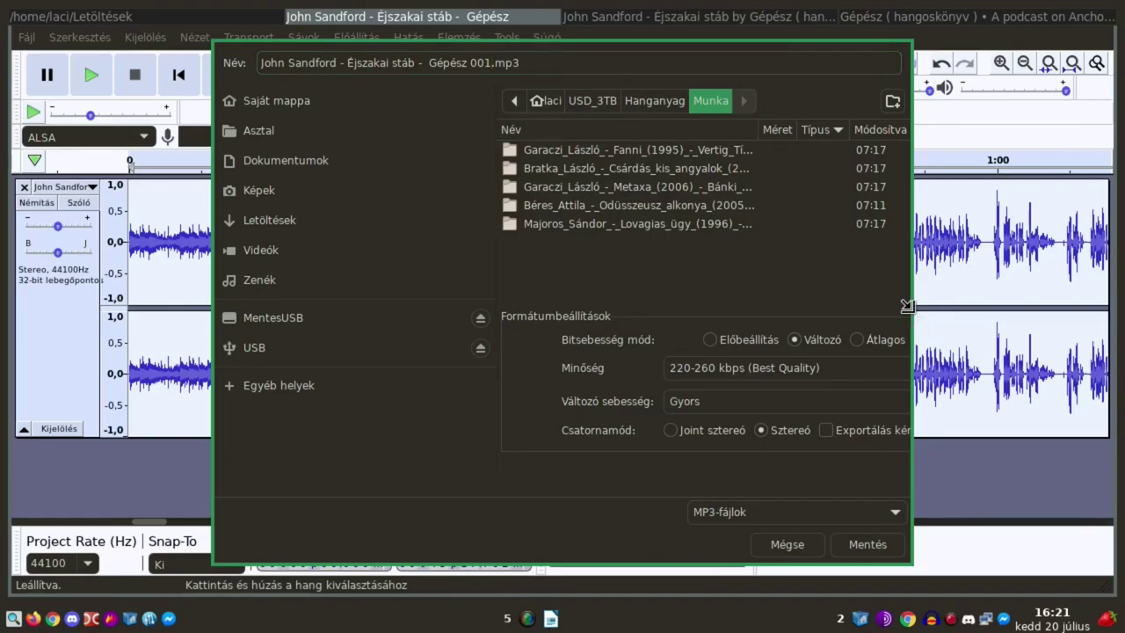
{"action": "left_click_drag", "start_coordinate": [911, 301], "coordinate": [1099, 290]}
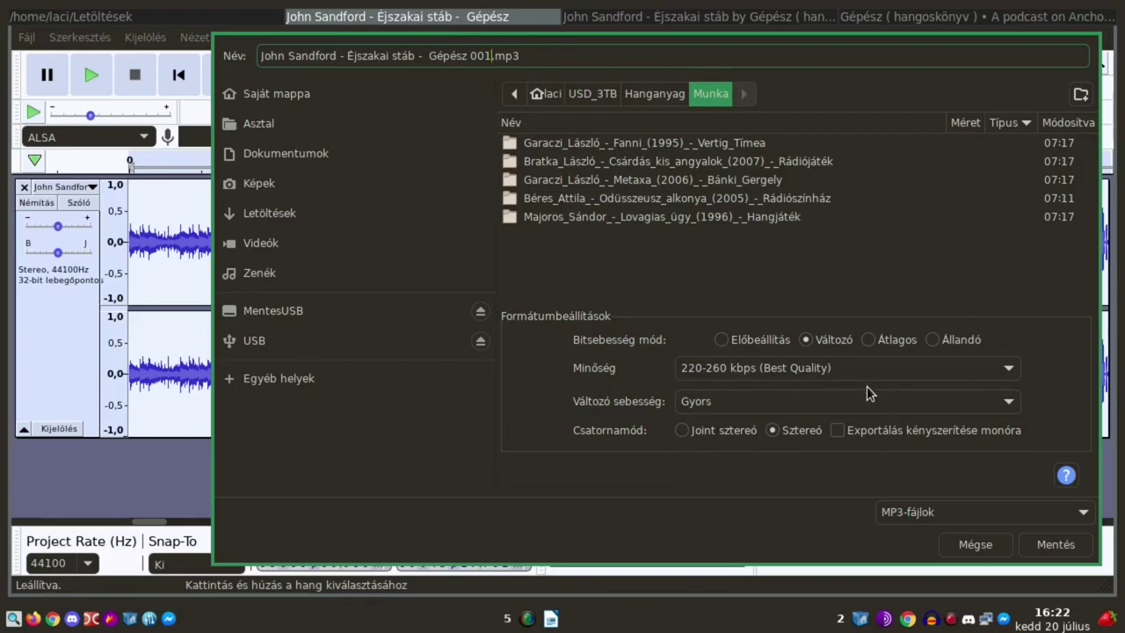
{"action": "left_click", "coordinate": [831, 405]}
{"action": "left_click", "coordinate": [831, 404]}
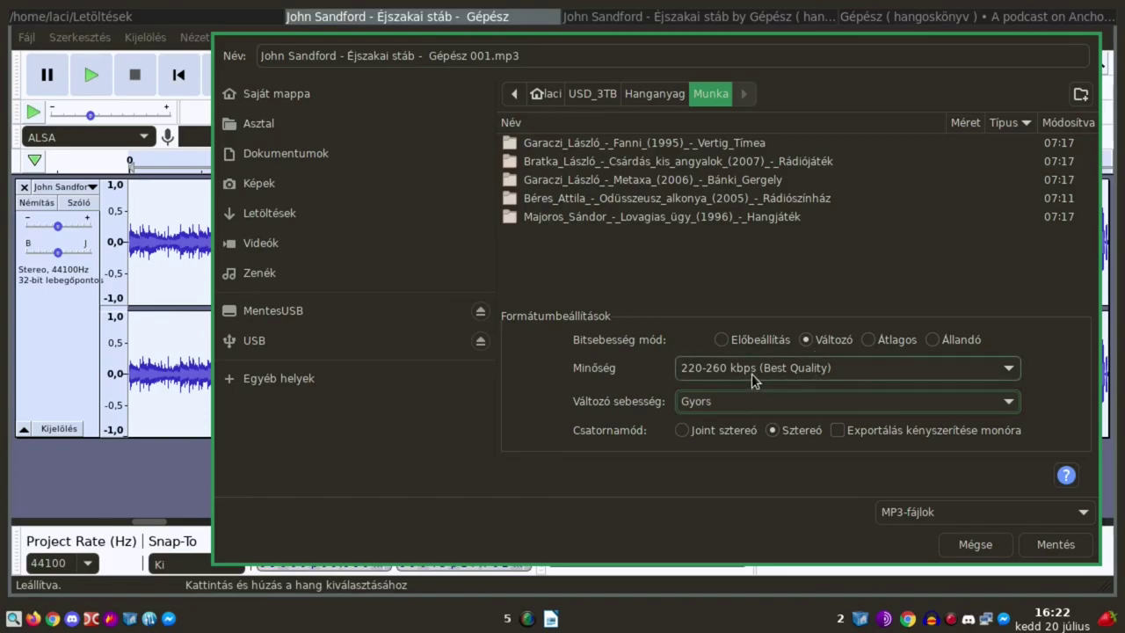
{"action": "left_click", "coordinate": [1042, 547]}
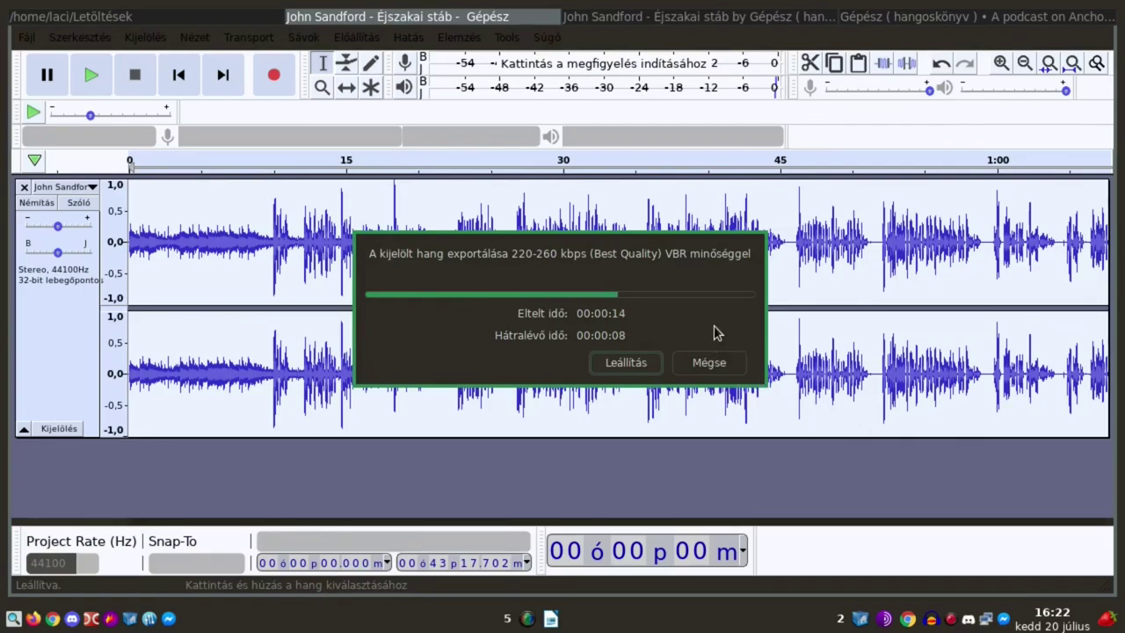
Delete the exported selection so the track begins just before the next music block.
{"action": "key", "text": "Escape"}
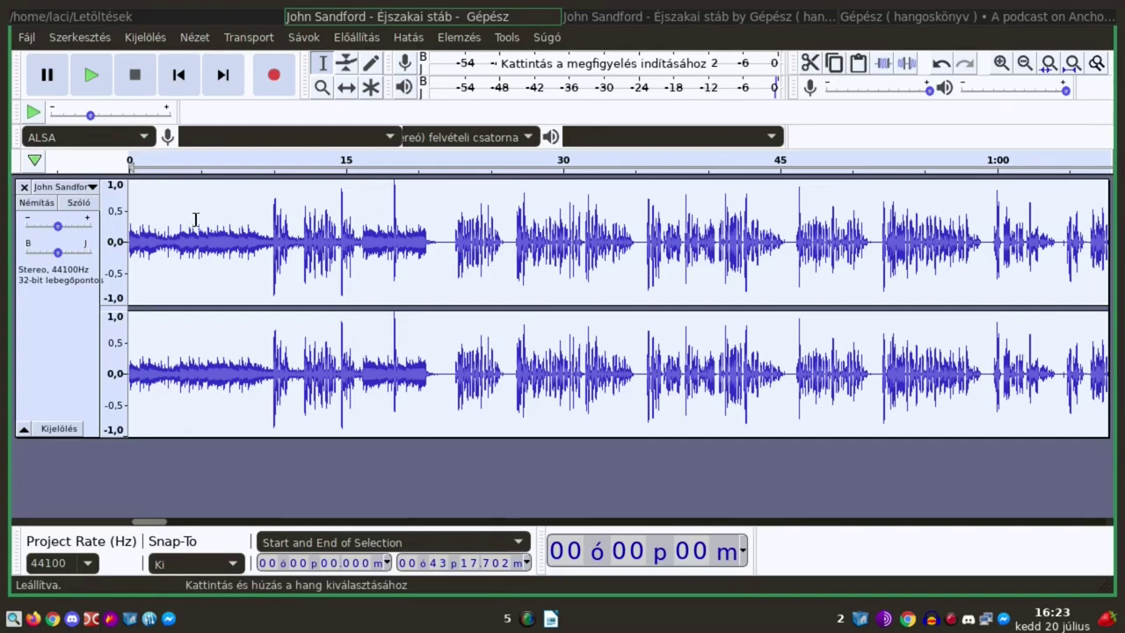
{"action": "key", "text": "ctrl+z"}
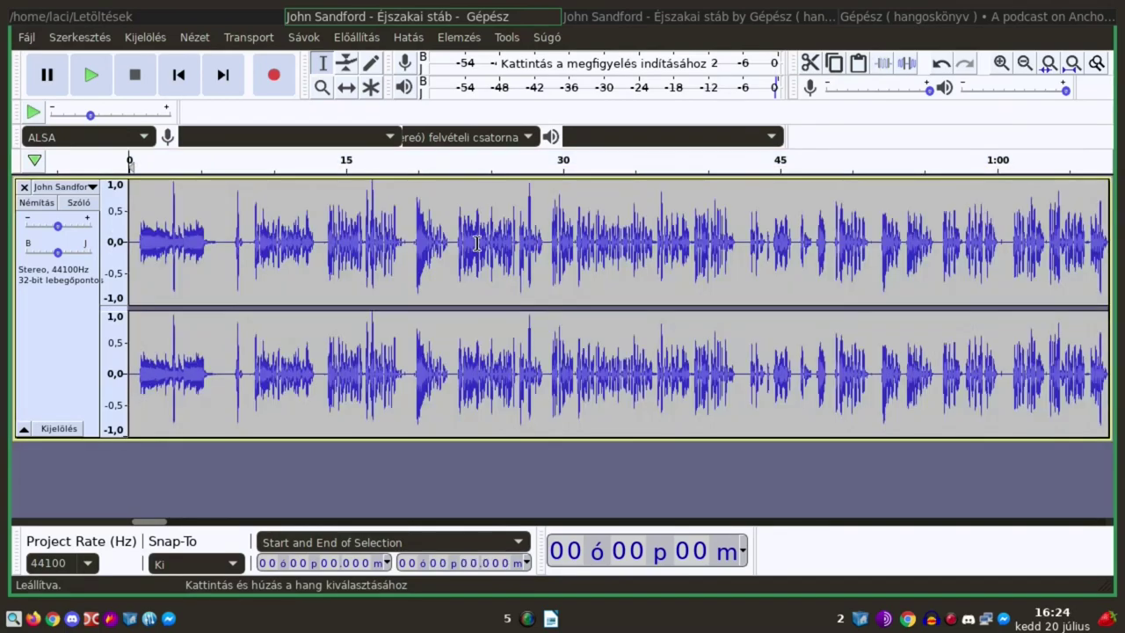